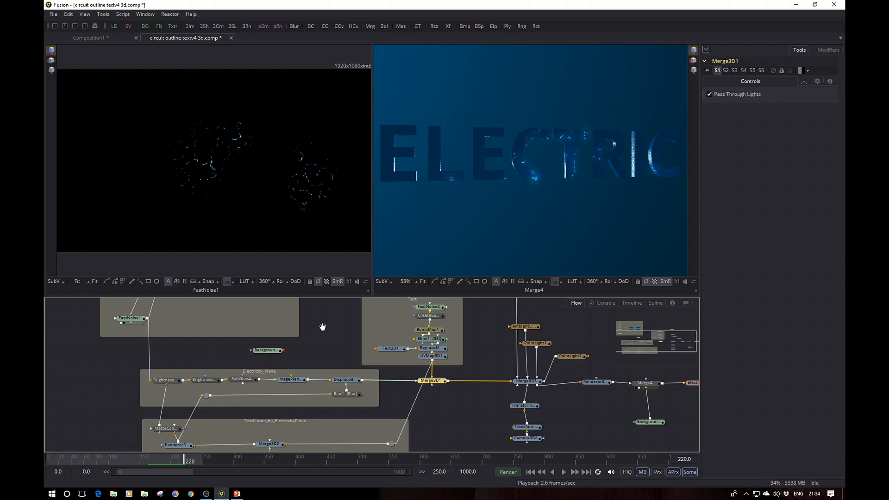
# Step: Disconnect the Ellipse2 mask from FastNoise1 in the Electricity group and examine the unmasked noise up close
pyautogui.scroll(2, 320, 326)
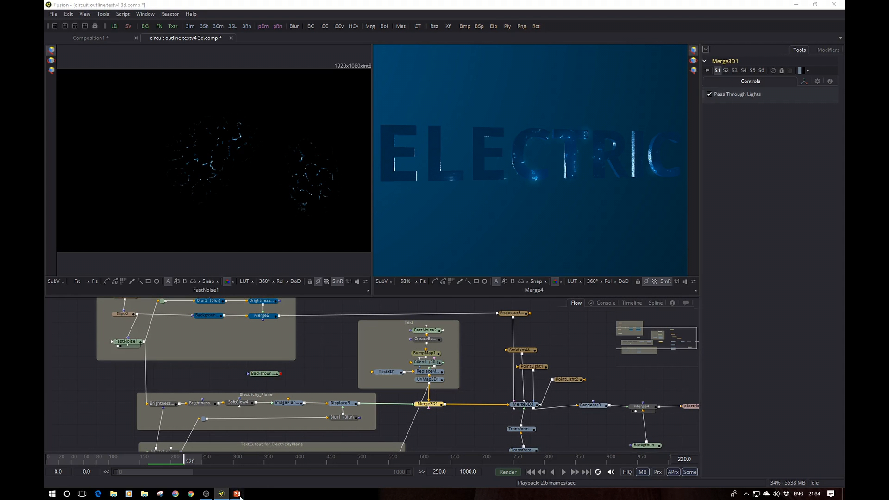
pyautogui.moveTo(335, 365); pyautogui.dragTo(393, 418)
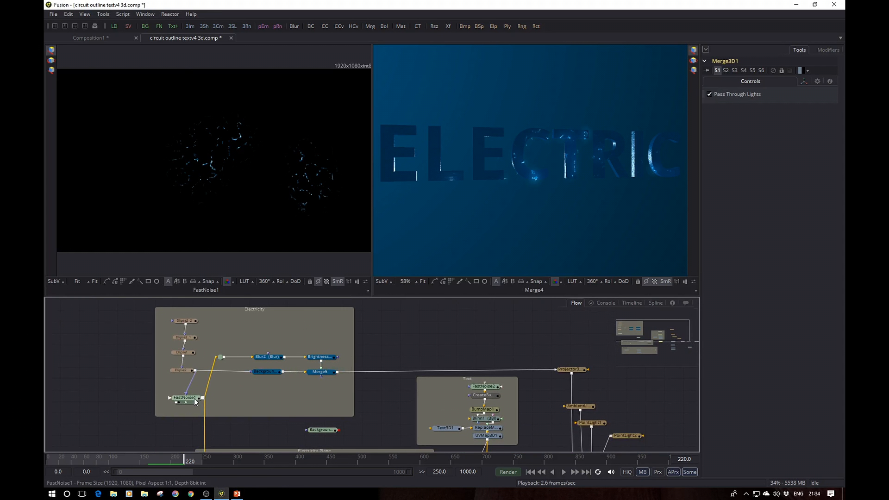
pyautogui.moveTo(195, 401)
pyautogui.moveTo(186, 397); pyautogui.dragTo(174, 381)
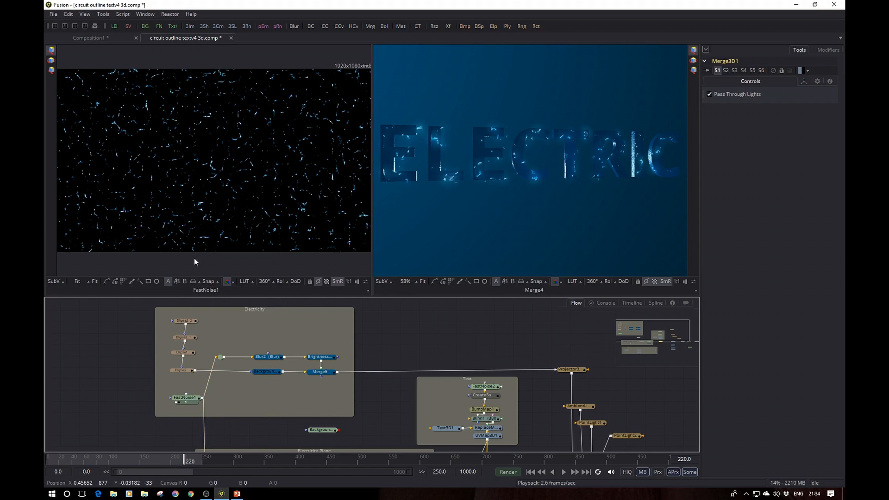
pyautogui.scroll(5, 205, 176)
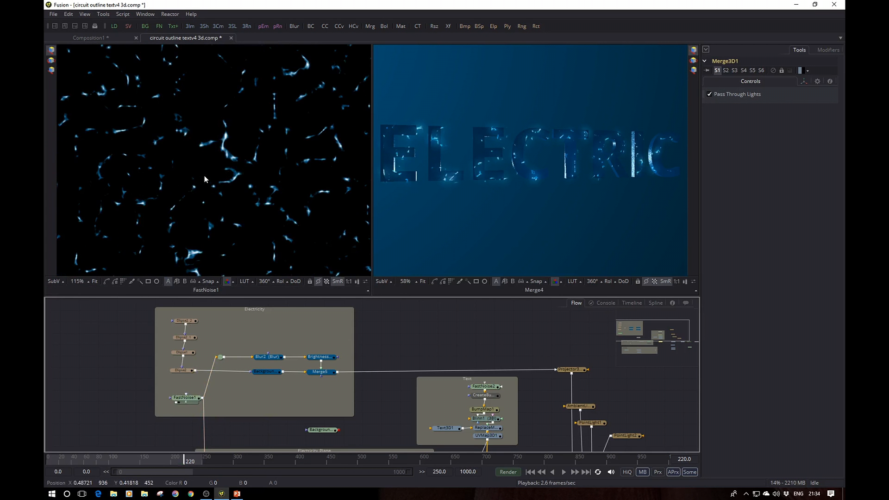
pyautogui.hotkey('ctrl', 'f')
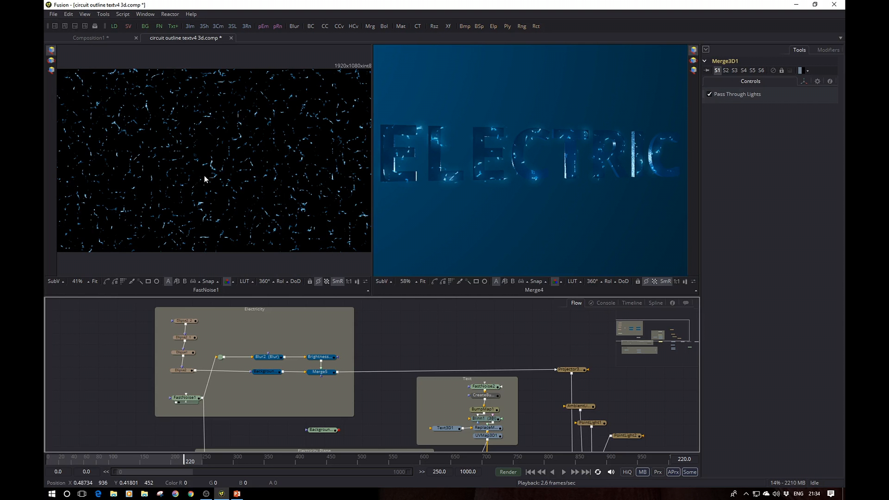
# Step: Review FastNoise1's noise settings and the individual colour stops of its gradient
pyautogui.click(192, 399)
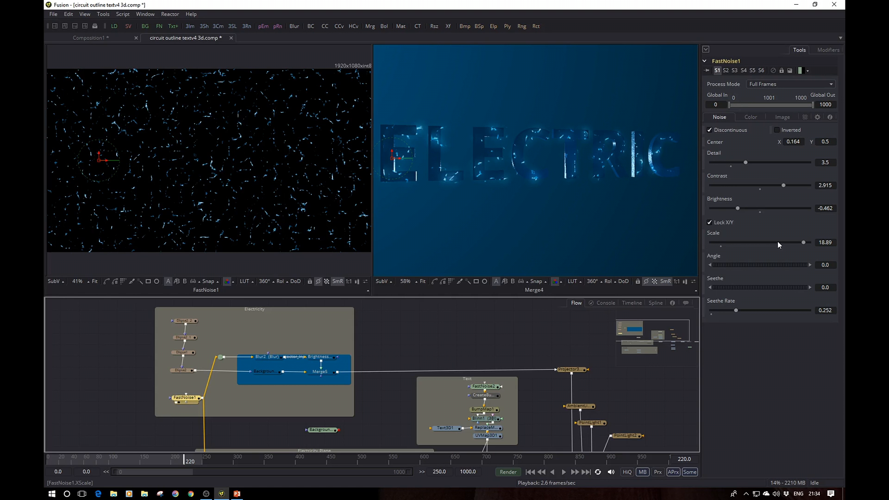
pyautogui.click(751, 117)
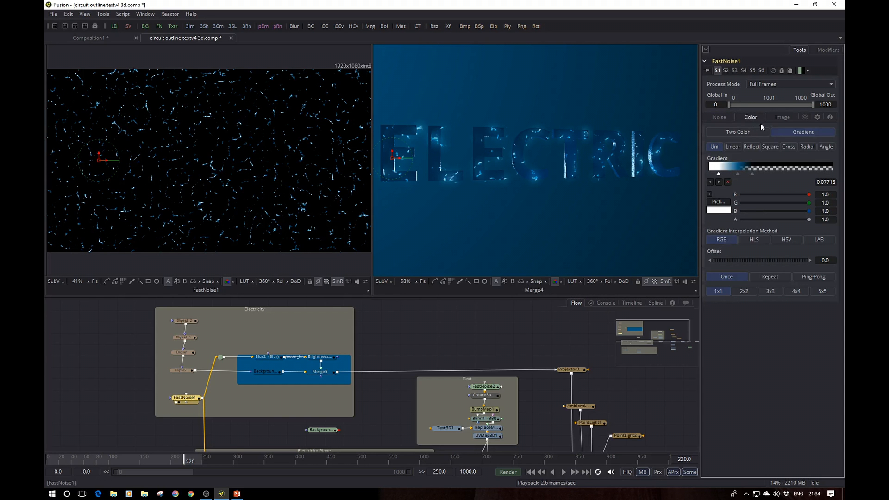
pyautogui.click(737, 174)
pyautogui.click(752, 175)
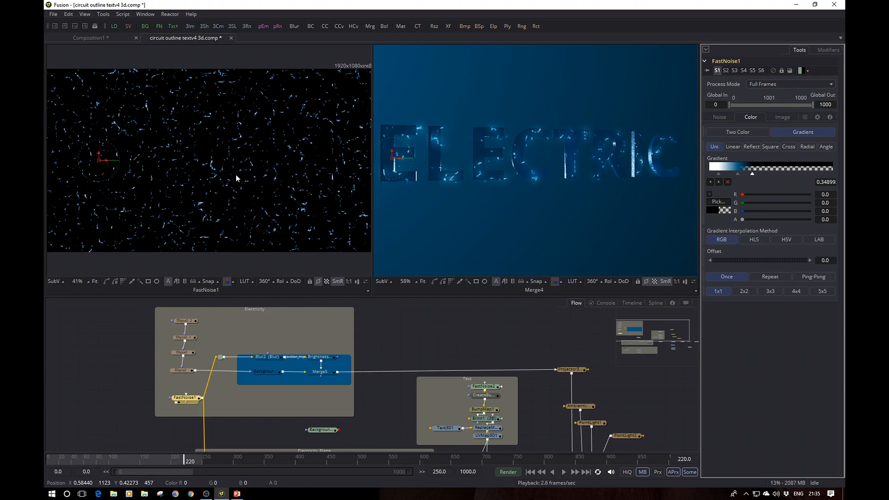
# Step: Try FastNoise1's Brightness at -0.111 and at -0.829, undoing each change
pyautogui.click(723, 117)
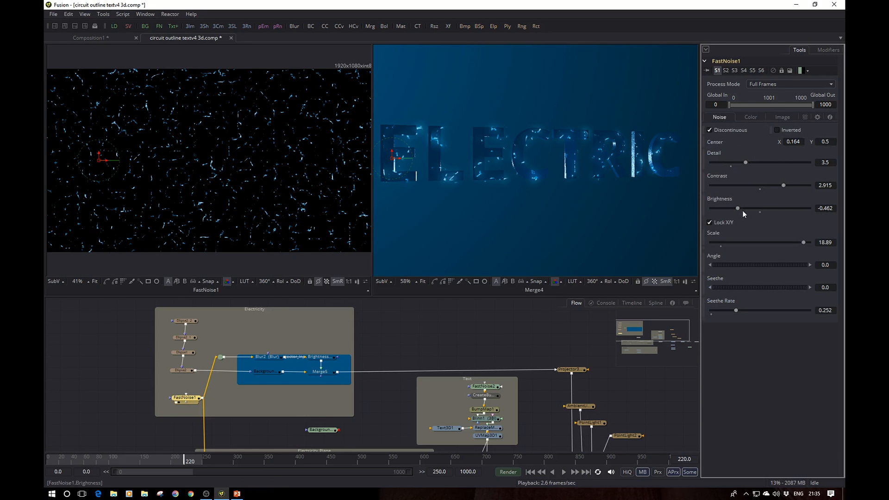
pyautogui.moveTo(737, 209); pyautogui.dragTo(754, 209)
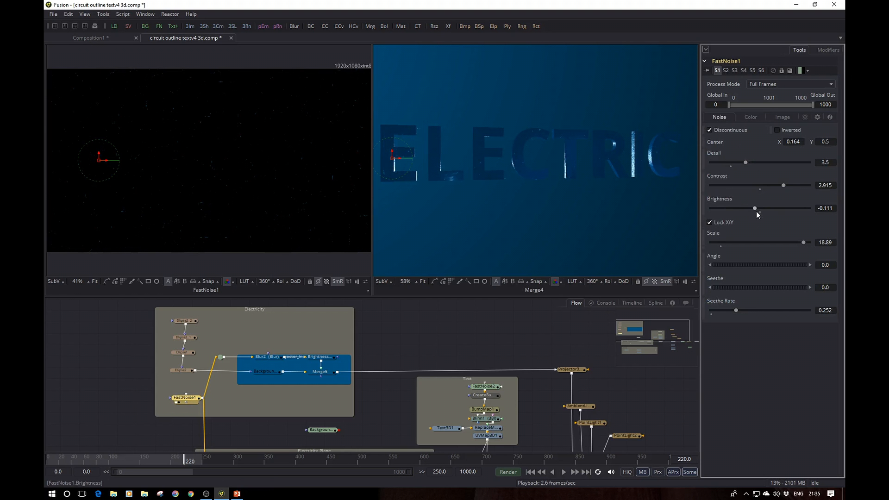
pyautogui.hotkey('ctrl', 'z')
pyautogui.moveTo(740, 208); pyautogui.dragTo(721, 209)
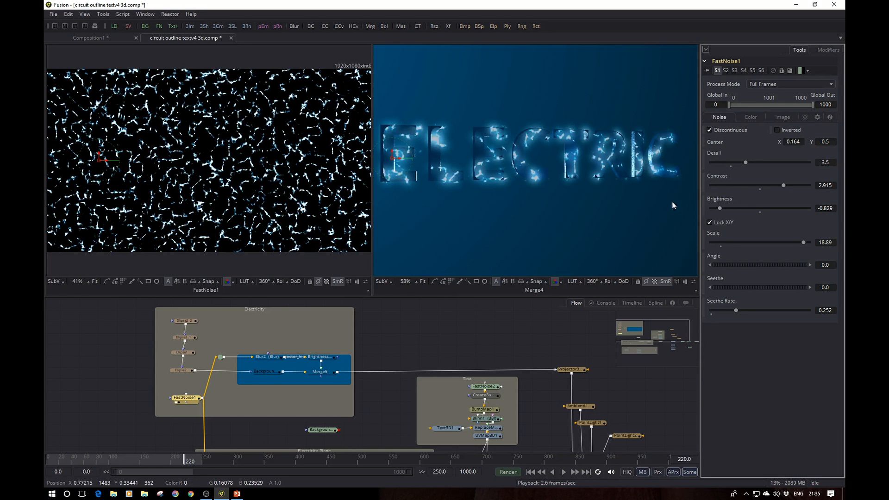
pyautogui.hotkey('ctrl', 'z')
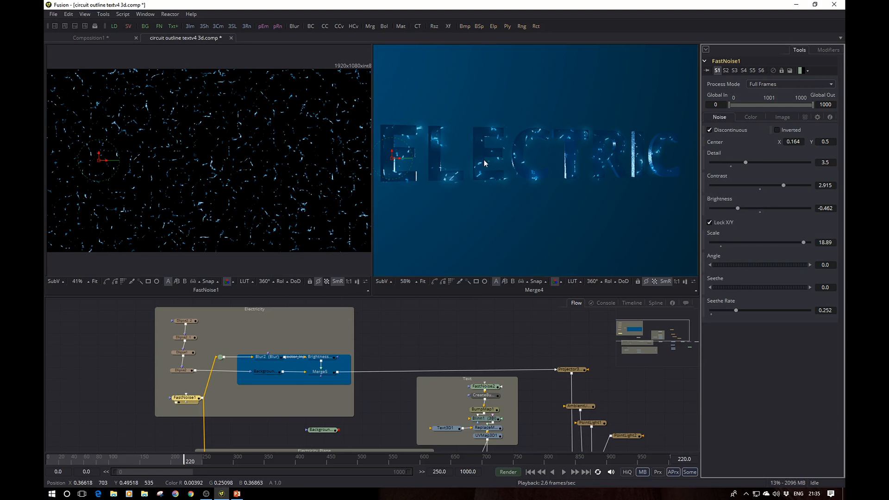
# Step: Reconnect the Ellipse2 mask to FastNoise1 to limit the electricity to the masked areas
pyautogui.moveTo(523, 201); pyautogui.dragTo(549, 202)
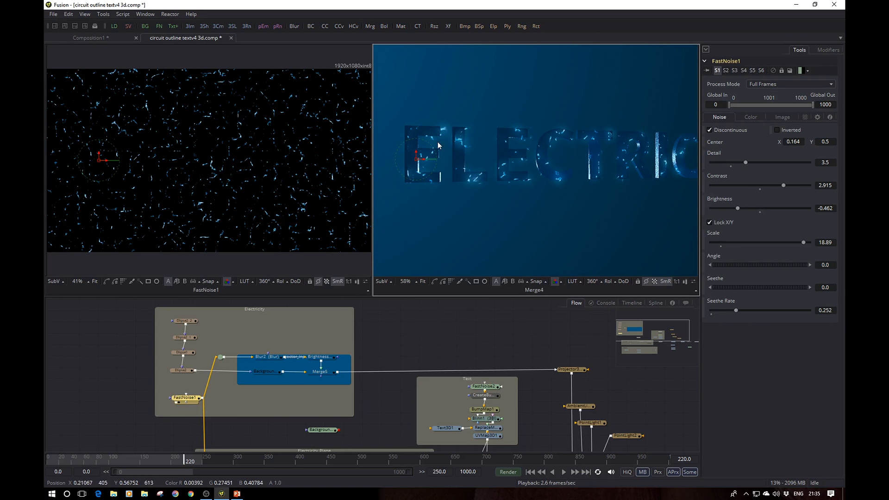
pyautogui.moveTo(585, 221)
pyautogui.mouseDown()
pyautogui.moveTo(545, 238)
pyautogui.moveTo(571, 213)
pyautogui.moveTo(583, 215)
pyautogui.mouseUp()
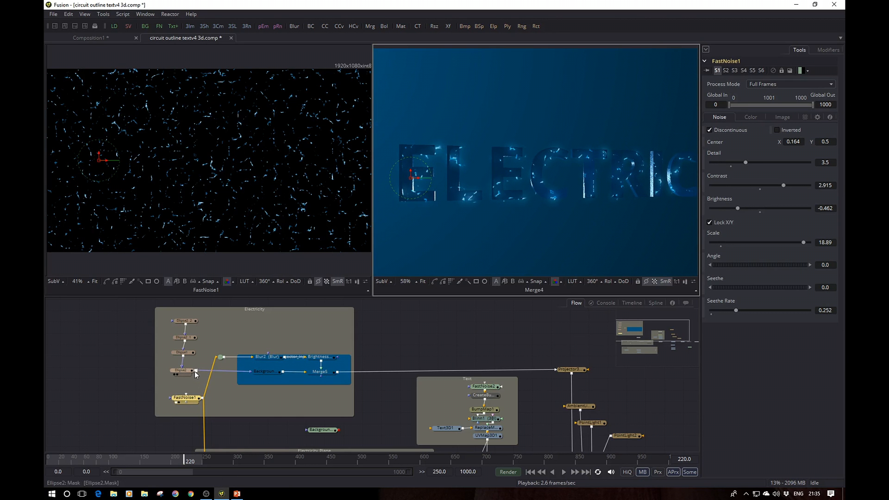
pyautogui.moveTo(196, 370); pyautogui.dragTo(188, 402)
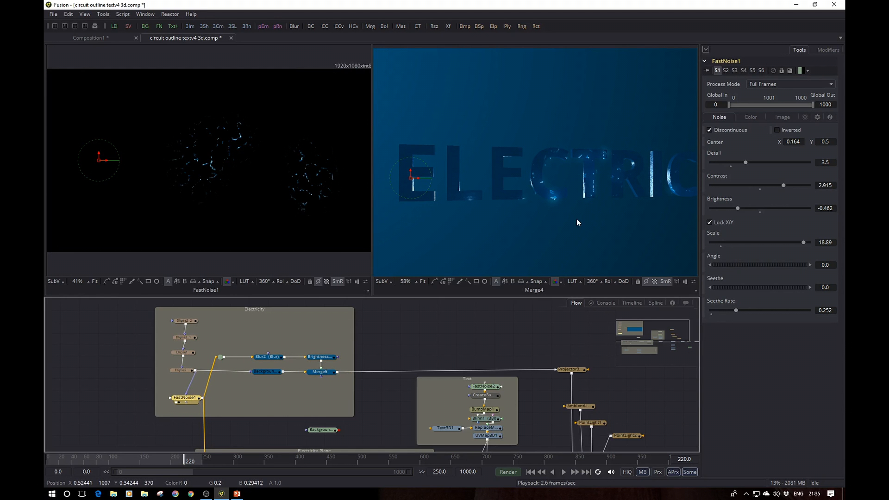
pyautogui.moveTo(576, 220); pyautogui.dragTo(526, 221)
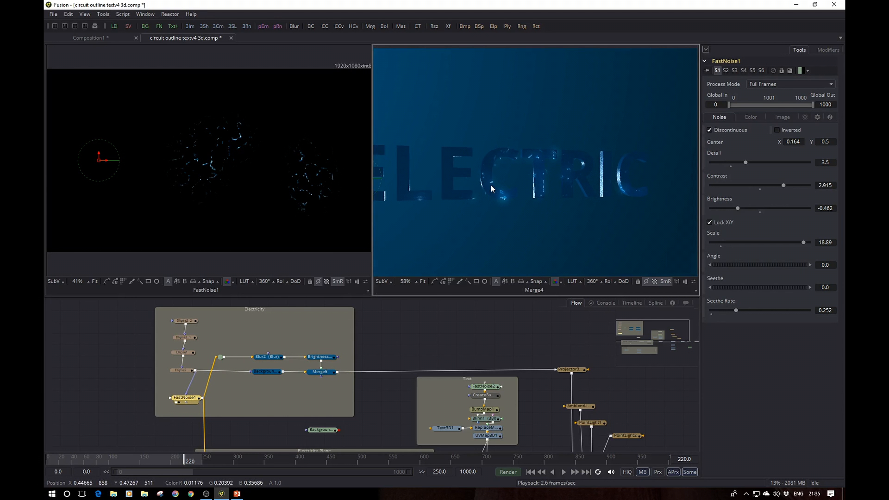
# Step: Inspect the settings and placement of the ellipse masks chained above FastNoise1
pyautogui.click(179, 371)
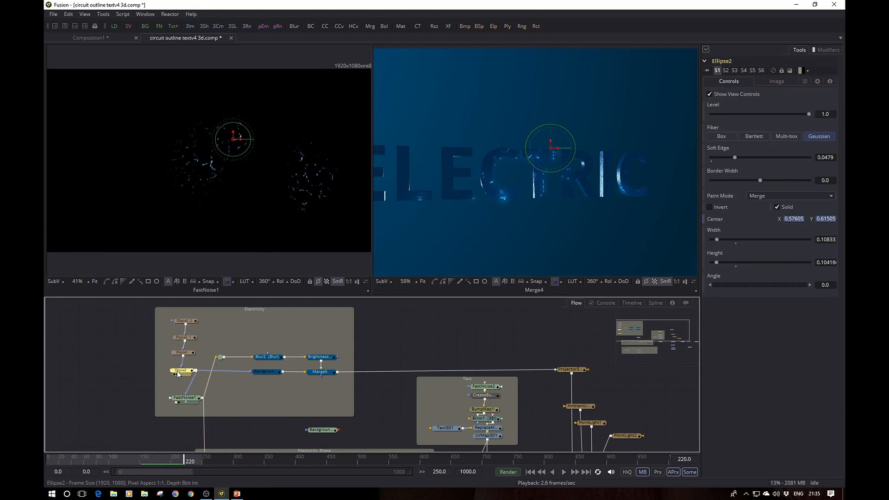
pyautogui.click(182, 354)
pyautogui.click(185, 338)
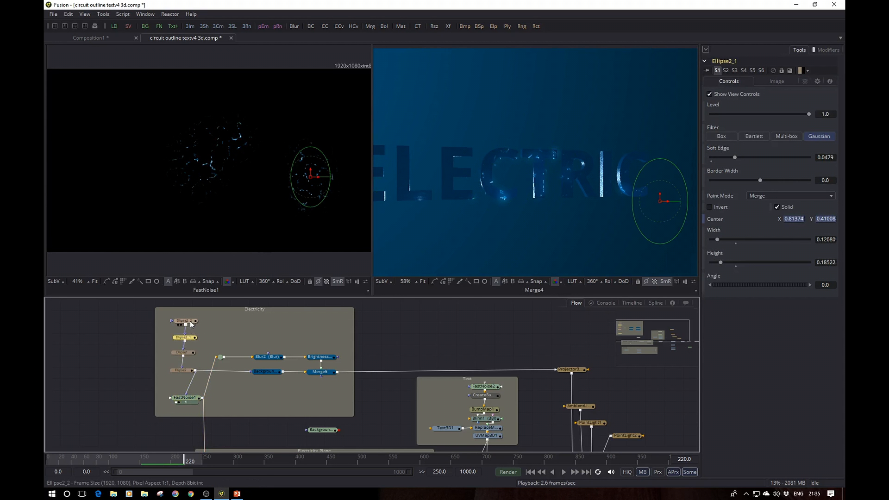
pyautogui.click(187, 321)
pyautogui.click(185, 340)
pyautogui.click(187, 323)
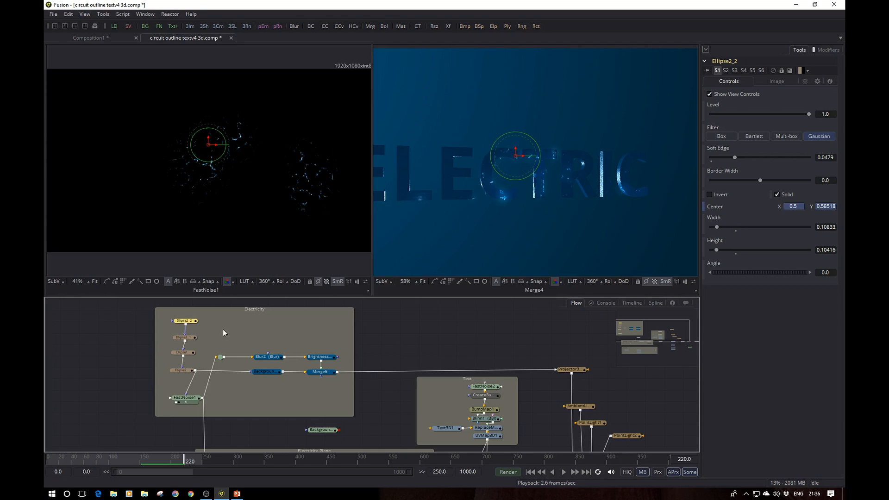
# Step: Check the Modify With options for Ellipse2_2's Center and display the settings of its Perturb modifier
pyautogui.rightClick(718, 208)
pyautogui.moveTo(755, 254)
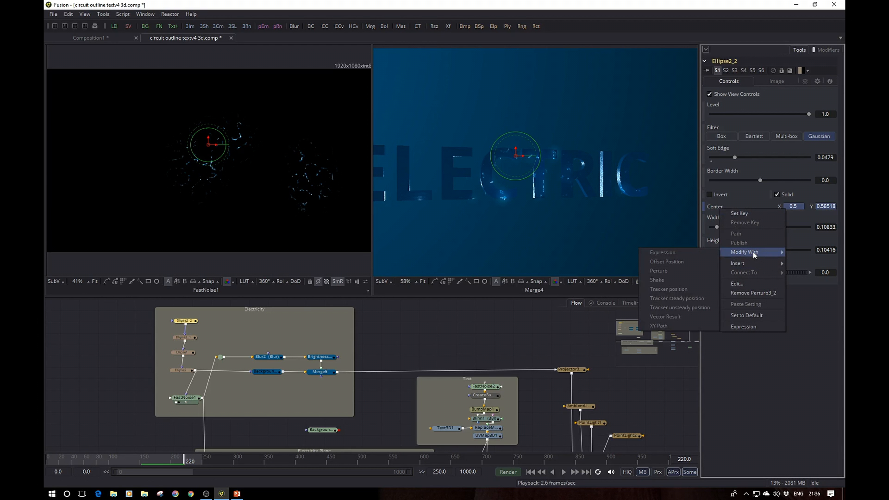
pyautogui.click(829, 50)
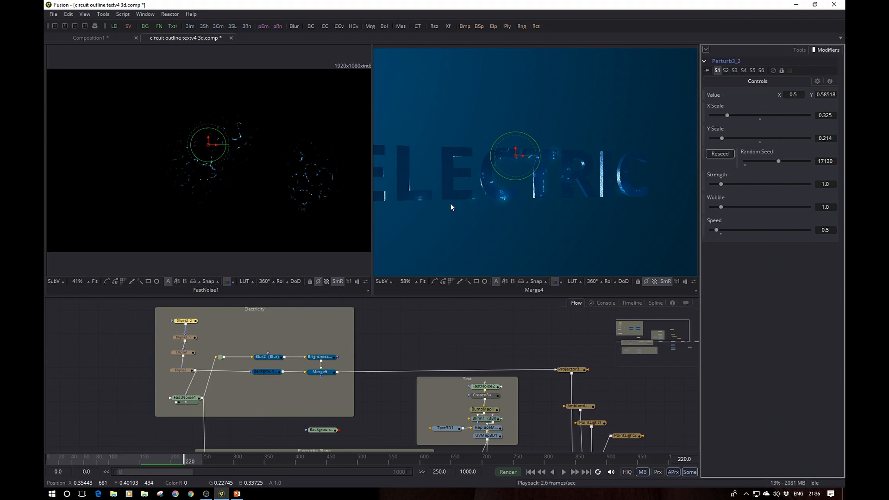
# Step: Display Text3D1 from the Text group in the viewer showing Merge4 and examine the extruded text in perspective
pyautogui.moveTo(451, 204); pyautogui.dragTo(503, 206)
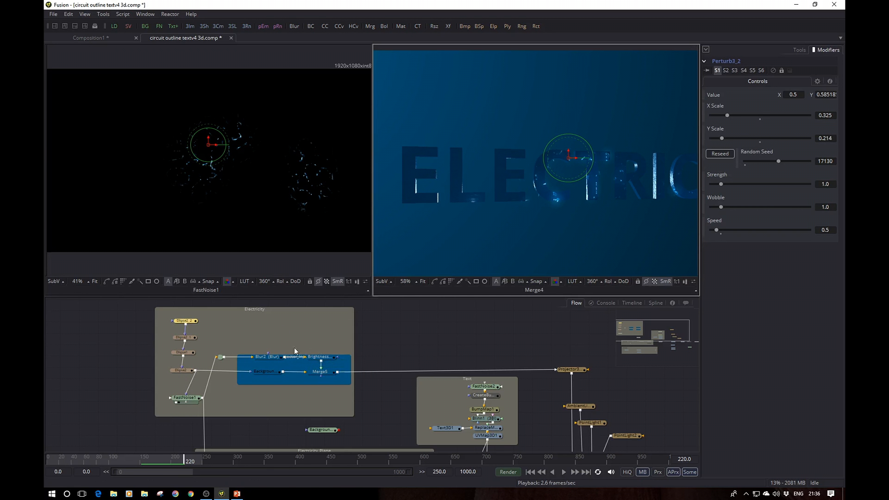
pyautogui.moveTo(378, 341); pyautogui.dragTo(294, 324)
pyautogui.click(362, 369)
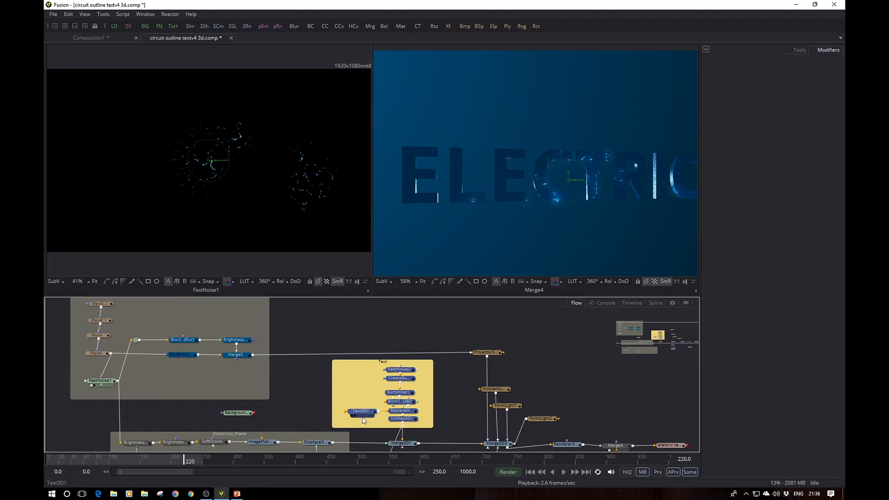
pyautogui.moveTo(362, 415); pyautogui.dragTo(505, 188)
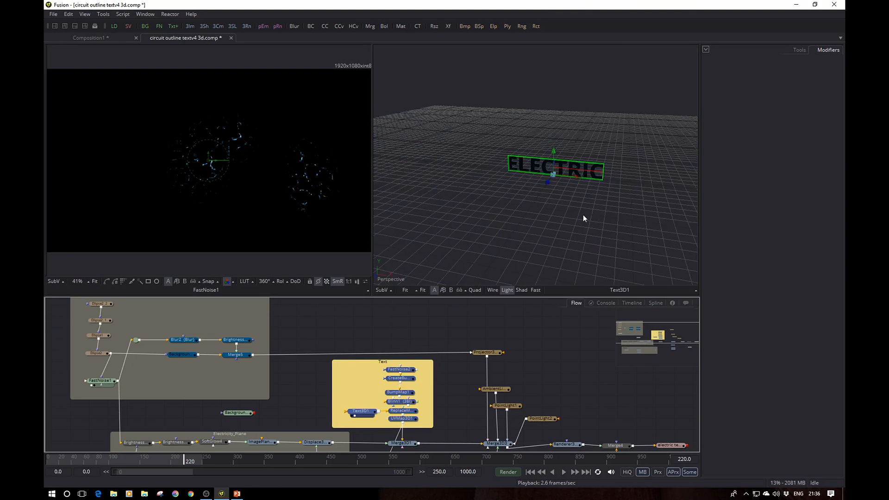
pyautogui.scroll(3, 584, 204)
pyautogui.moveTo(580, 210); pyautogui.dragTo(486, 226)
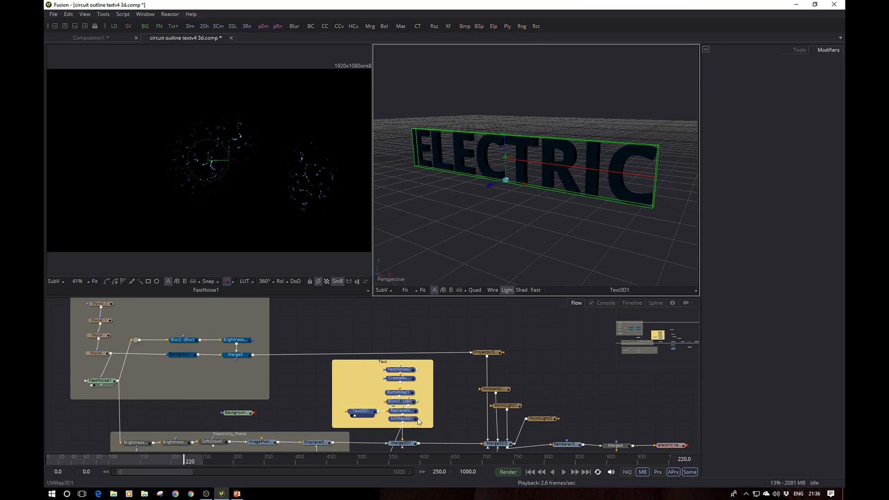
# Step: Display UVMap3D1 in the 3D viewer and examine the bump-mapped material on the letters from a close, angled view
pyautogui.moveTo(405, 422); pyautogui.dragTo(480, 187)
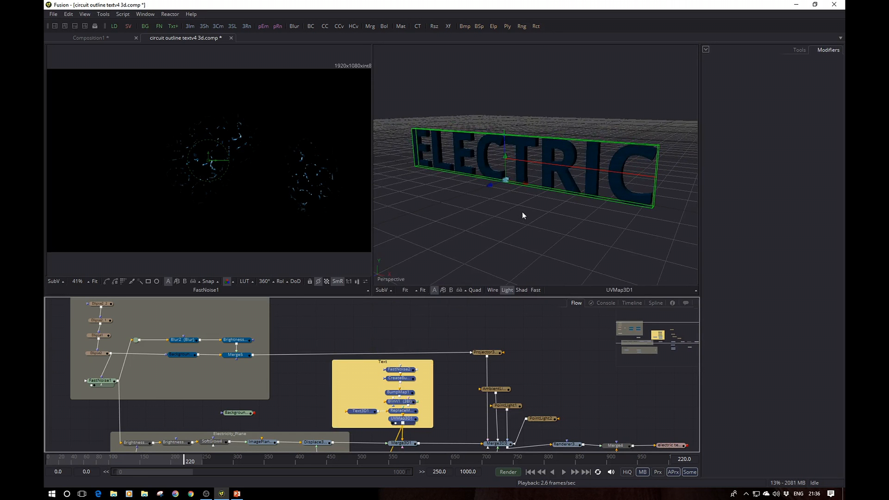
pyautogui.scroll(5, 561, 193)
pyautogui.moveTo(574, 193); pyautogui.dragTo(582, 231)
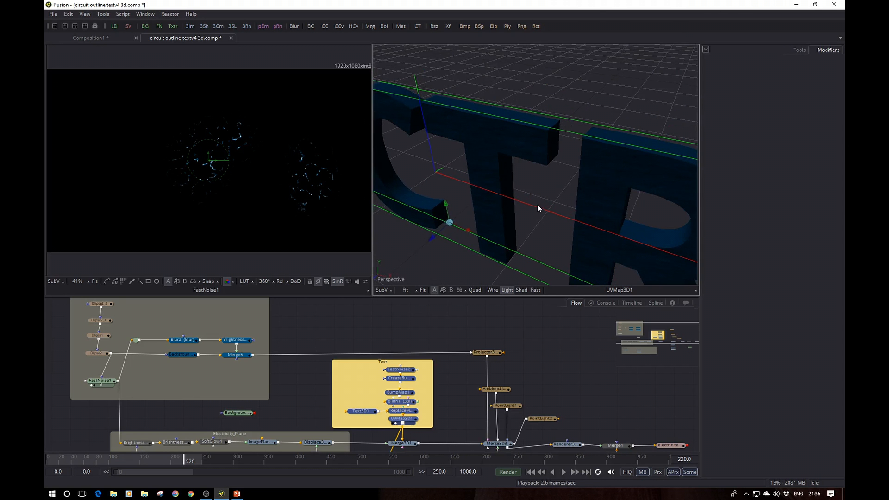
pyautogui.moveTo(538, 205); pyautogui.dragTo(563, 177)
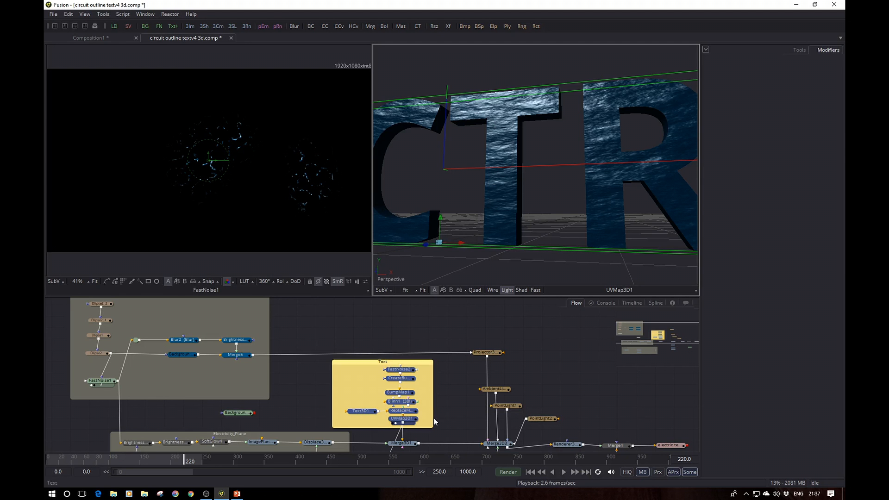
# Step: Deselect the Text group and shift the Electricity_Plane group so its first node sits directly below FastNoise1
pyautogui.moveTo(441, 416); pyautogui.dragTo(460, 371)
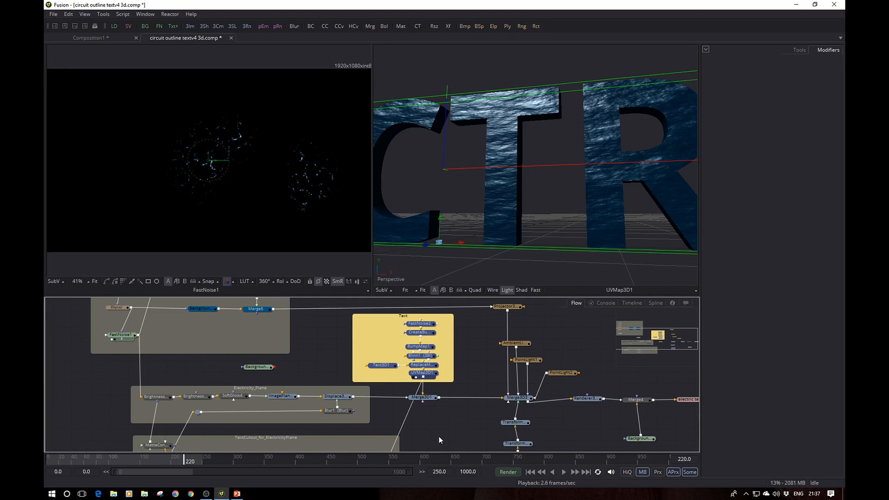
pyautogui.moveTo(439, 440); pyautogui.dragTo(458, 418)
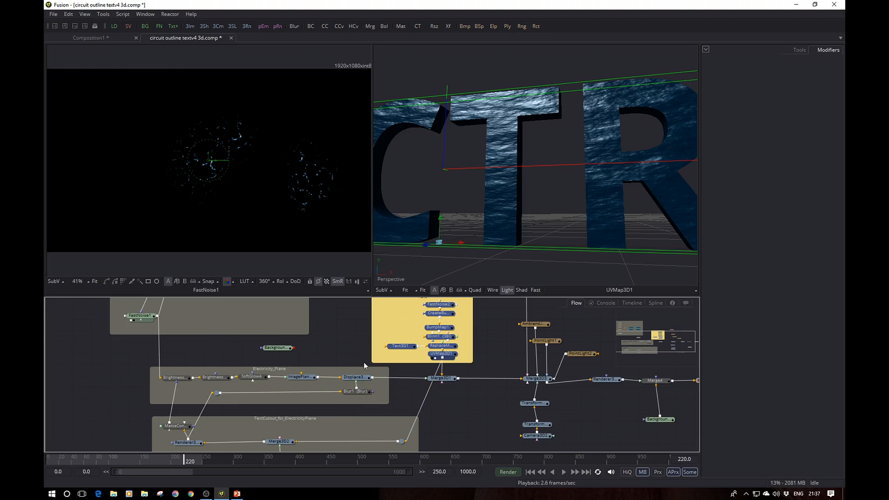
pyautogui.click(452, 410)
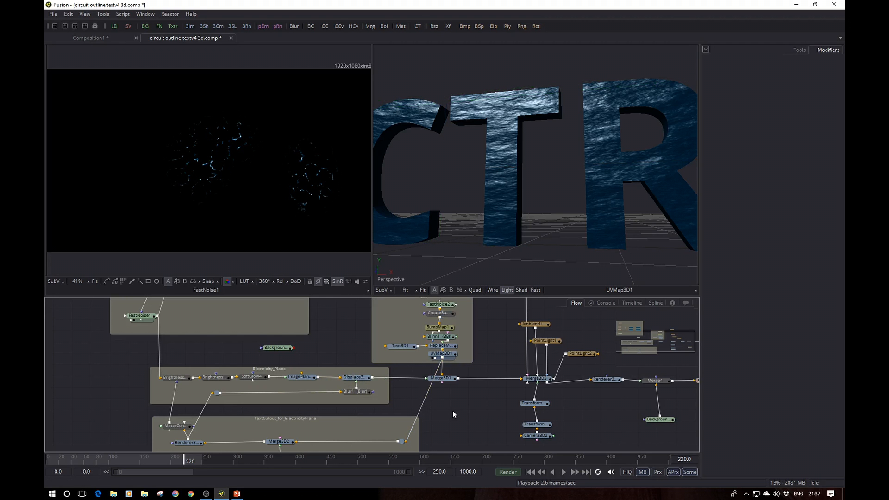
pyautogui.moveTo(290, 370); pyautogui.dragTo(253, 368)
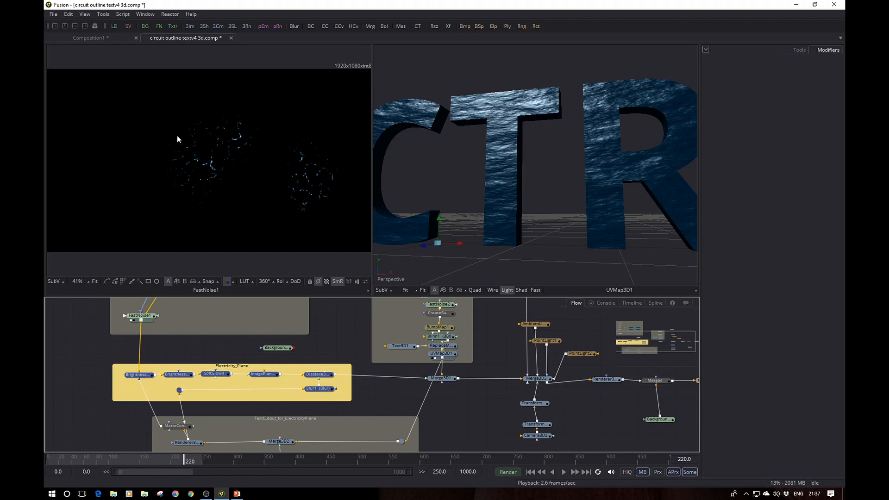
# Step: Display BrightnessContrast1 from the Electricity_Plane group in the viewer showing FastNoise1, and select the node
pyautogui.click(129, 379)
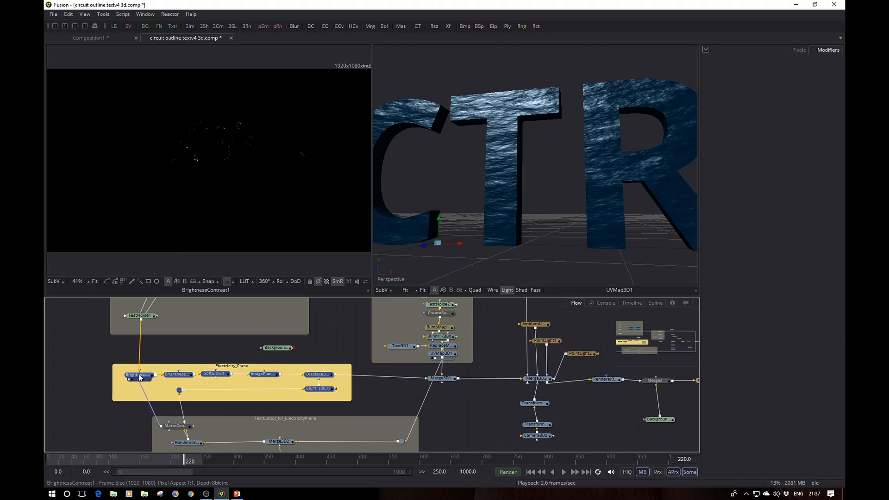
pyautogui.moveTo(139, 378); pyautogui.dragTo(141, 376)
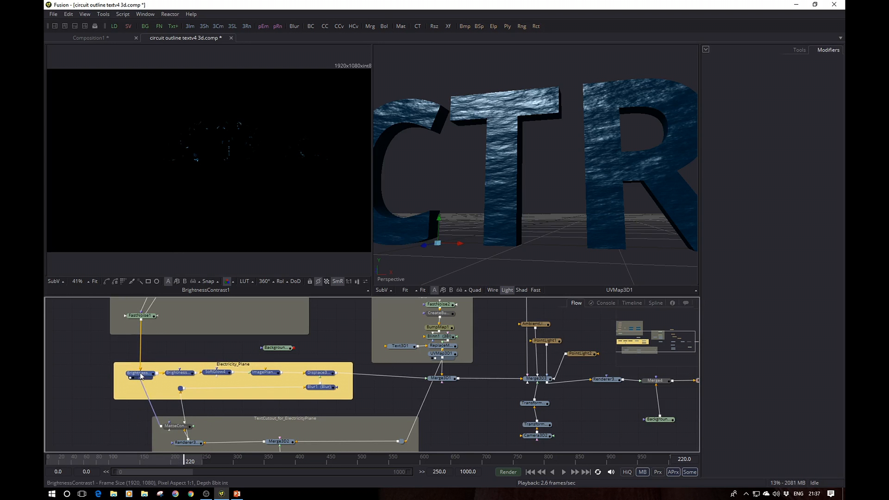
pyautogui.click(141, 376)
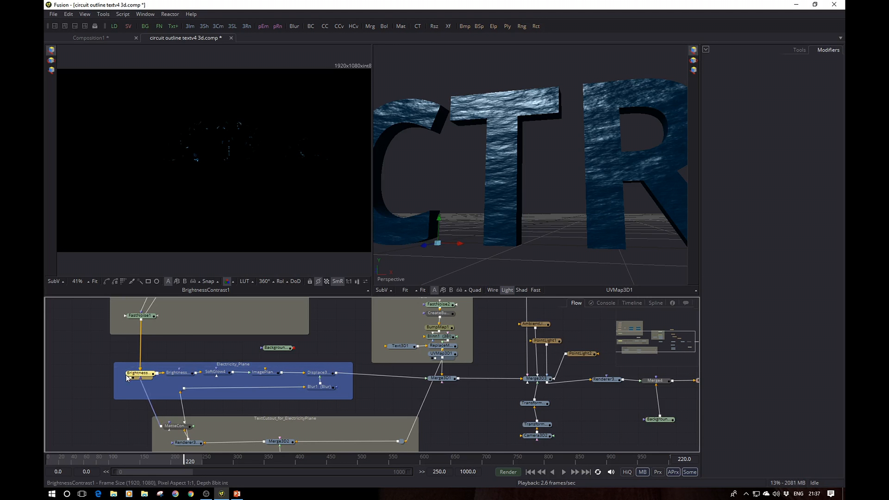
# Step: Display Merge3D1 in the 3D viewer showing UVMap3D1 and examine the electricity on the letters in perspective
pyautogui.moveTo(126, 375)
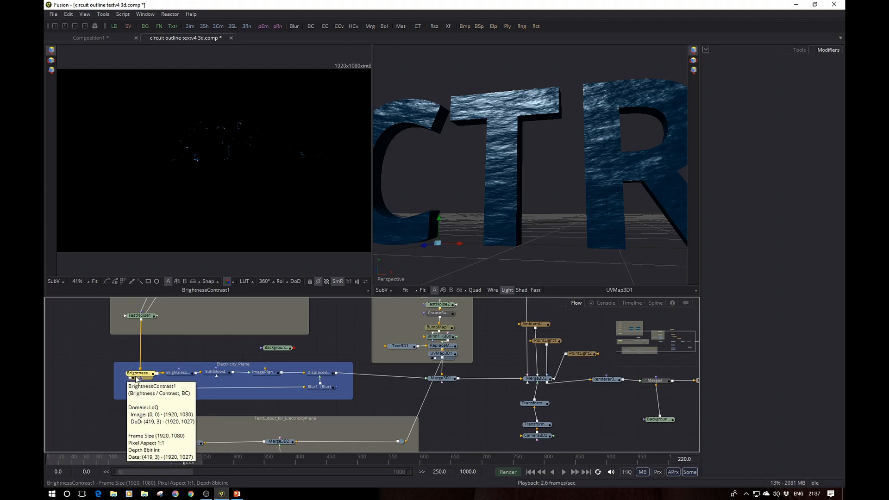
pyautogui.scroll(2, 204, 322)
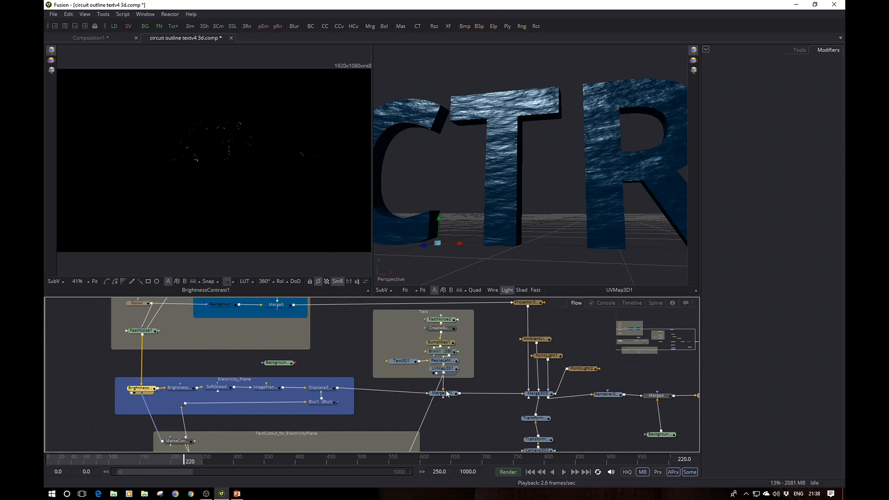
pyautogui.moveTo(446, 394); pyautogui.dragTo(689, 232)
pyautogui.moveTo(535, 209); pyautogui.dragTo(514, 188)
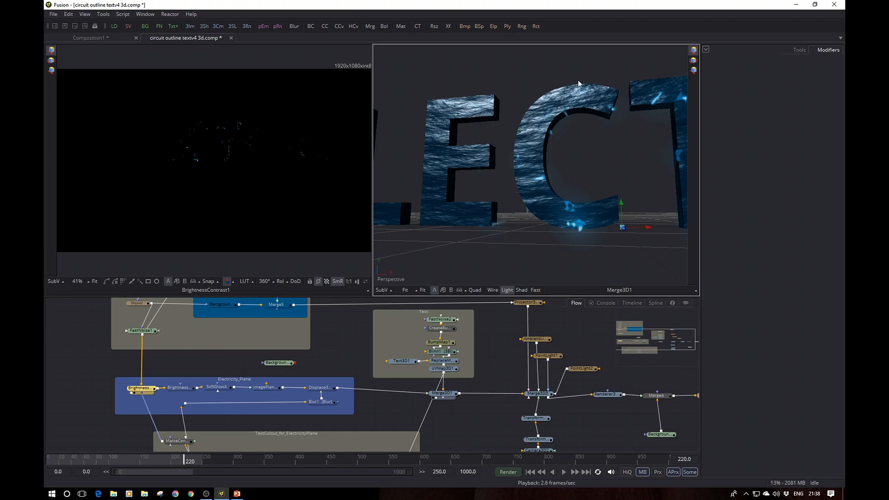
# Step: Locate Camera3D1 in the TextCutout_for_ElectricityPlane group and show its projection settings
pyautogui.click(140, 392)
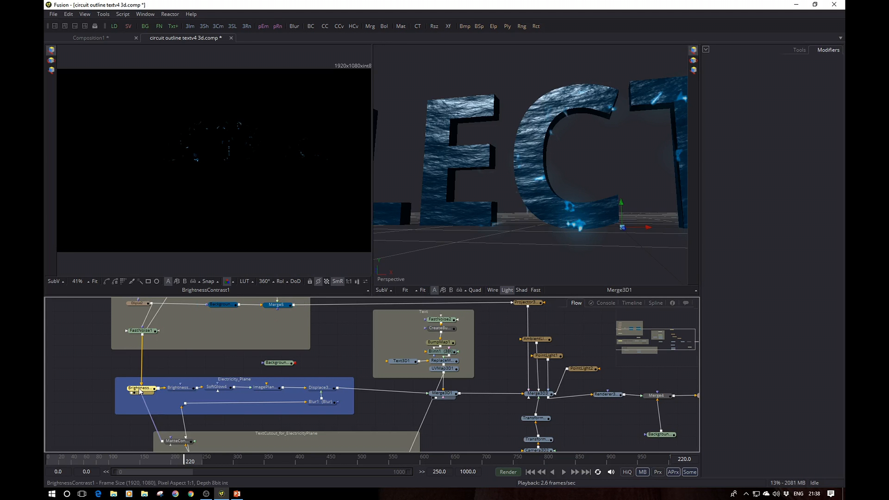
pyautogui.click(178, 441)
pyautogui.moveTo(111, 435); pyautogui.dragTo(120, 394)
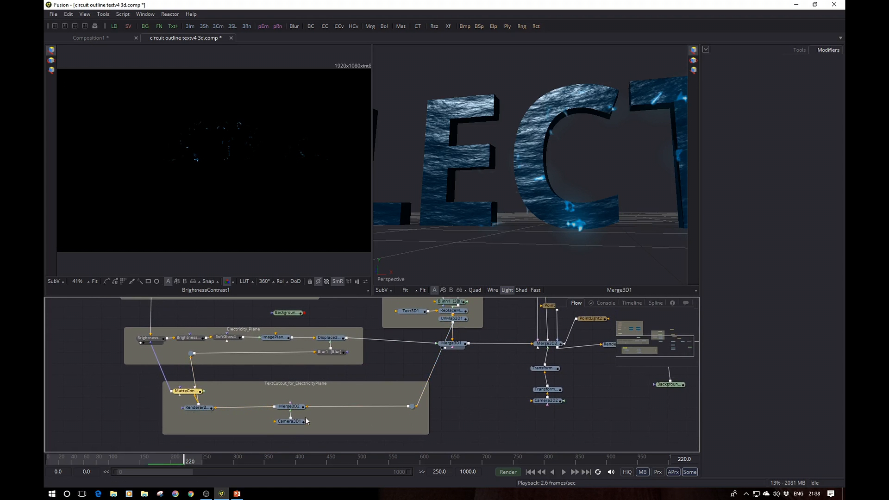
pyautogui.click(291, 422)
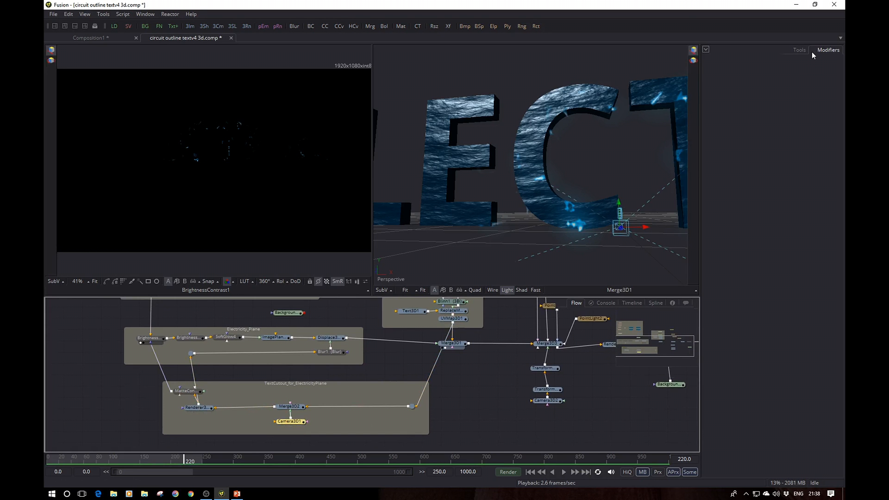
pyautogui.click(800, 50)
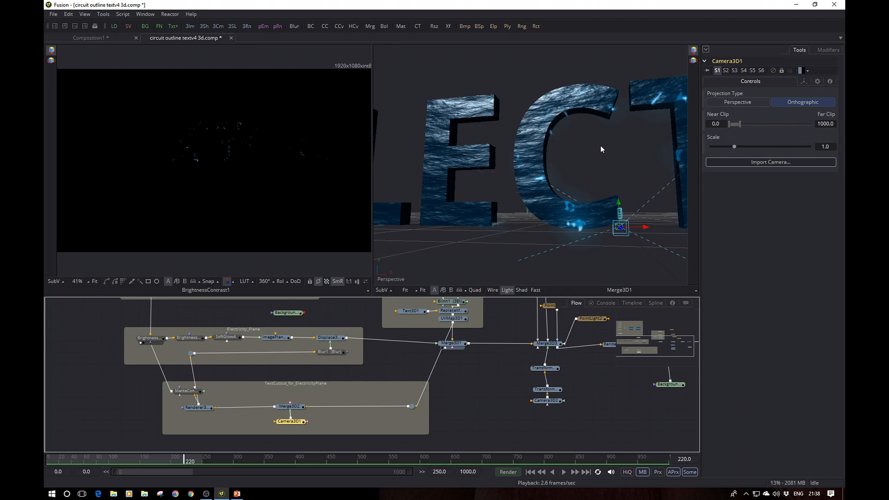
# Step: Turn Invert Matte off in MatteControl3 and back on to compare how the electricity is cut out around the text
pyautogui.click(151, 335)
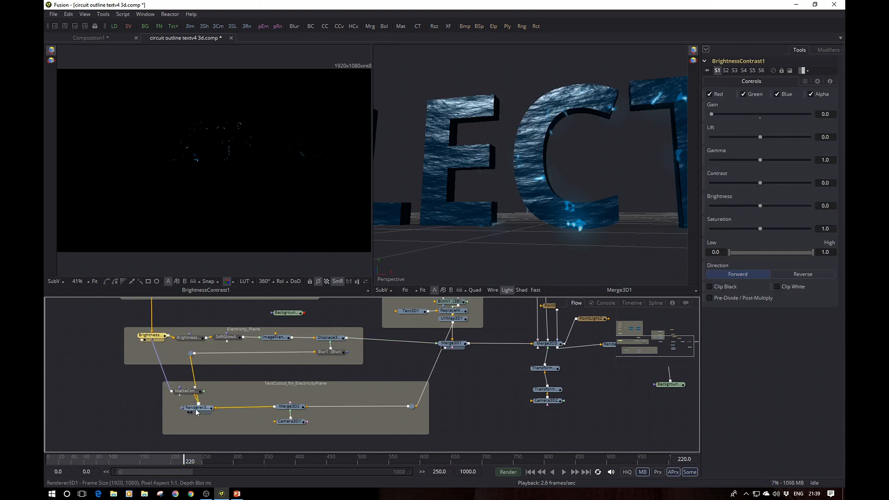
pyautogui.click(189, 392)
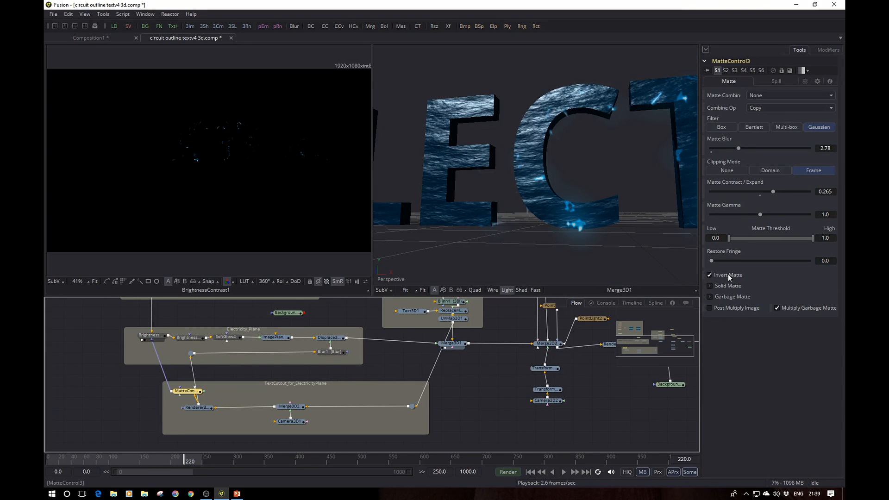
pyautogui.click(710, 275)
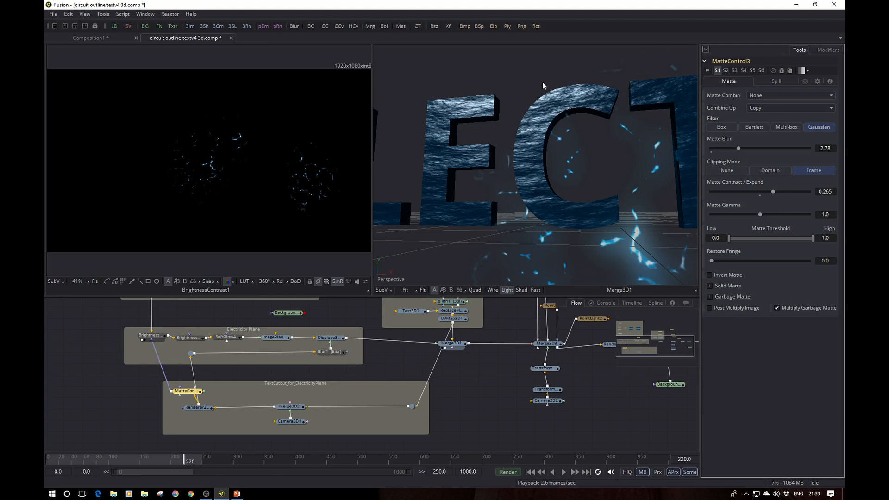
pyautogui.click(709, 276)
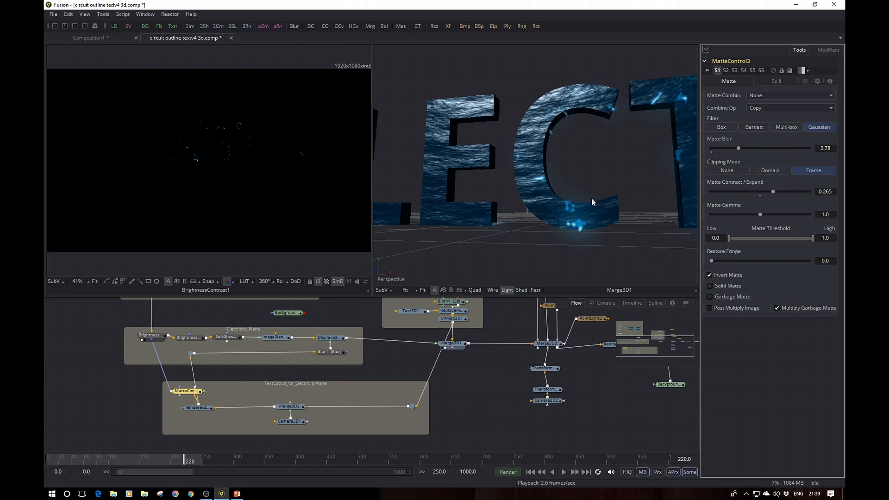
# Step: Try MatteControl3 with Matte Contract/Expand at 0.026 and Matte Blur at 0.0, checking the electricity on the letters
pyautogui.moveTo(589, 177); pyautogui.dragTo(445, 190)
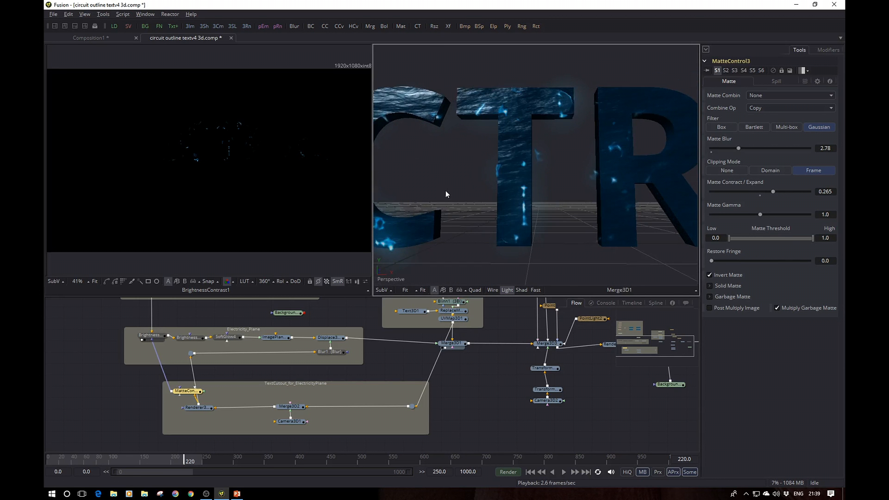
pyautogui.moveTo(545, 192); pyautogui.dragTo(526, 190)
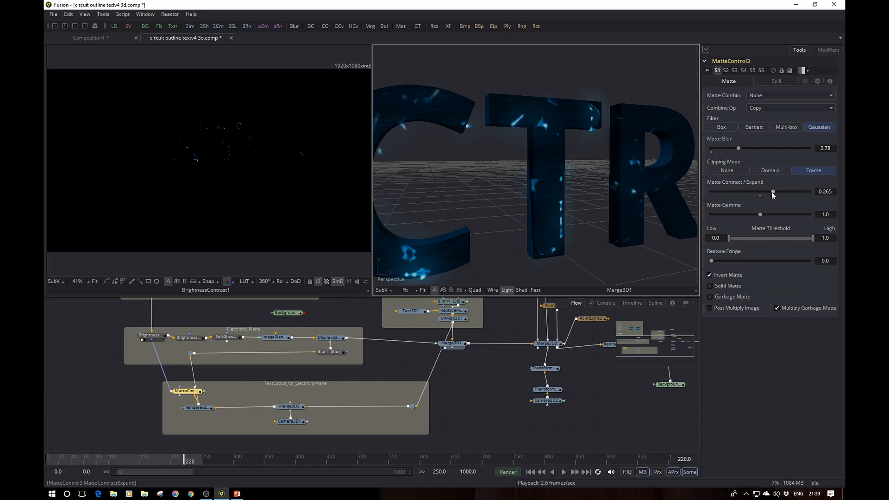
pyautogui.moveTo(772, 193); pyautogui.dragTo(760, 192)
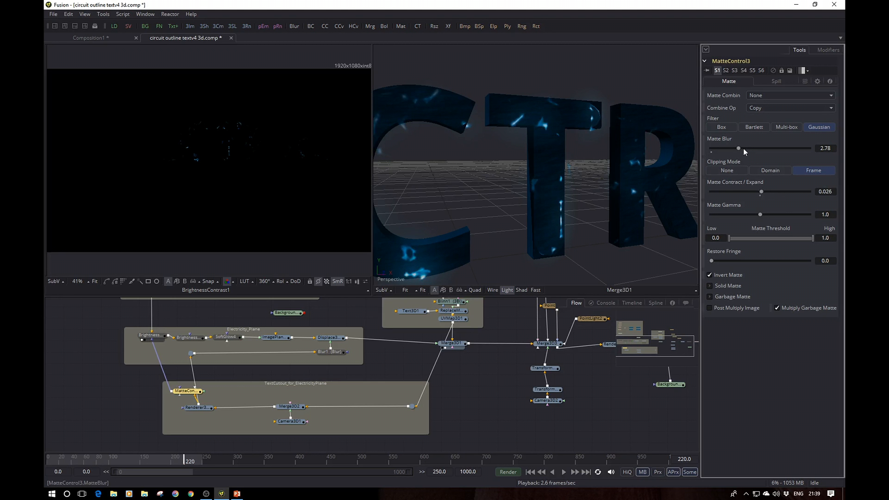
pyautogui.moveTo(743, 148); pyautogui.dragTo(709, 155)
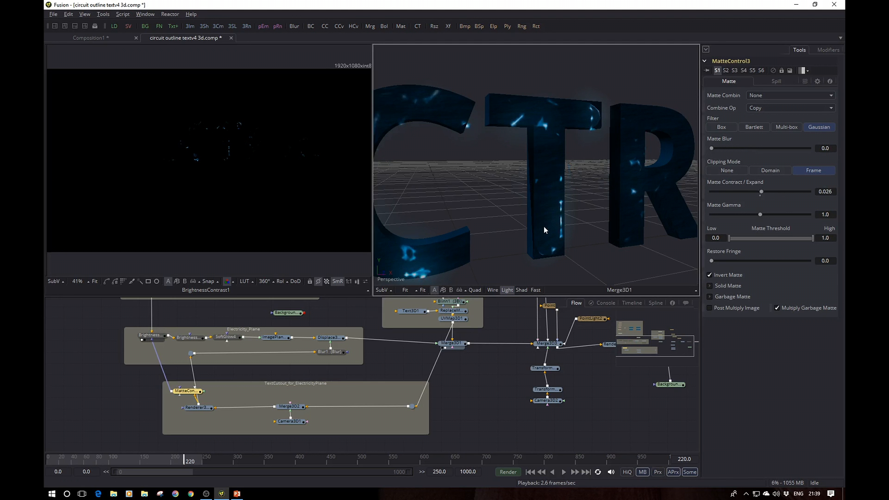
pyautogui.moveTo(544, 226); pyautogui.dragTo(517, 209)
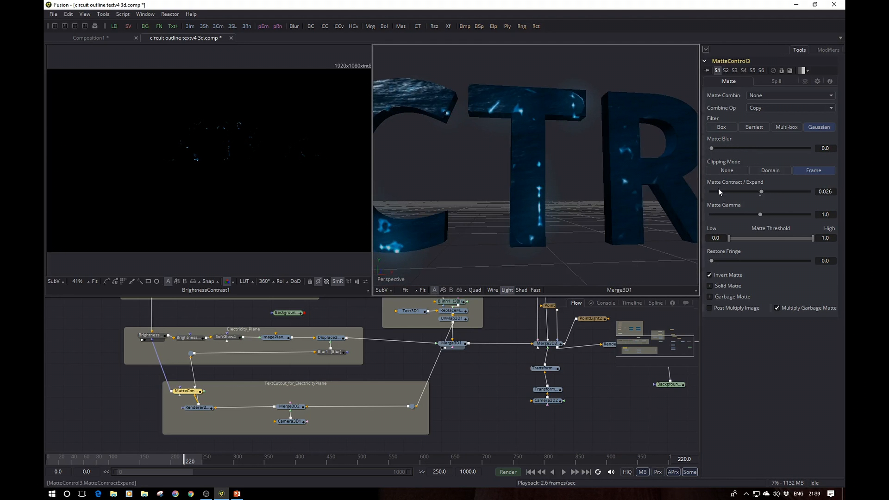
# Step: Undo the Matte Blur and Matte Contract/Expand changes in MatteControl3
pyautogui.click(623, 421)
pyautogui.hotkey('ctrl', 'z')
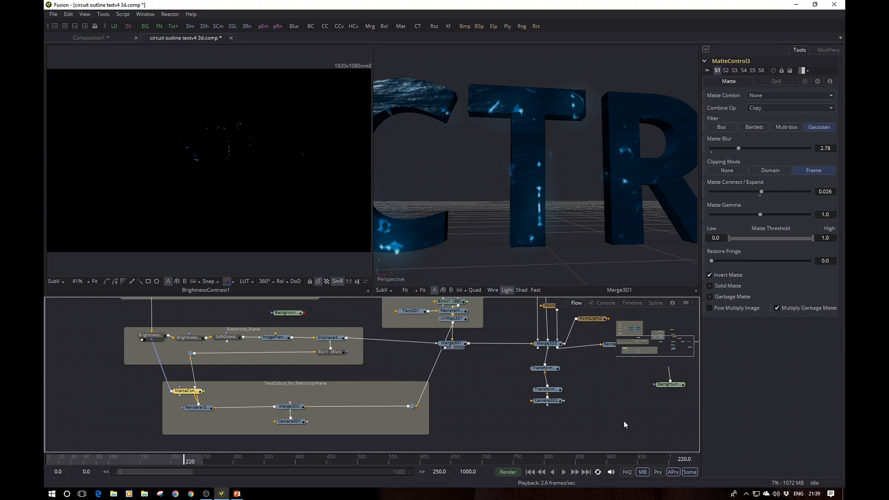
pyautogui.hotkey('ctrl', 'z')
pyautogui.scroll(-3, 467, 183)
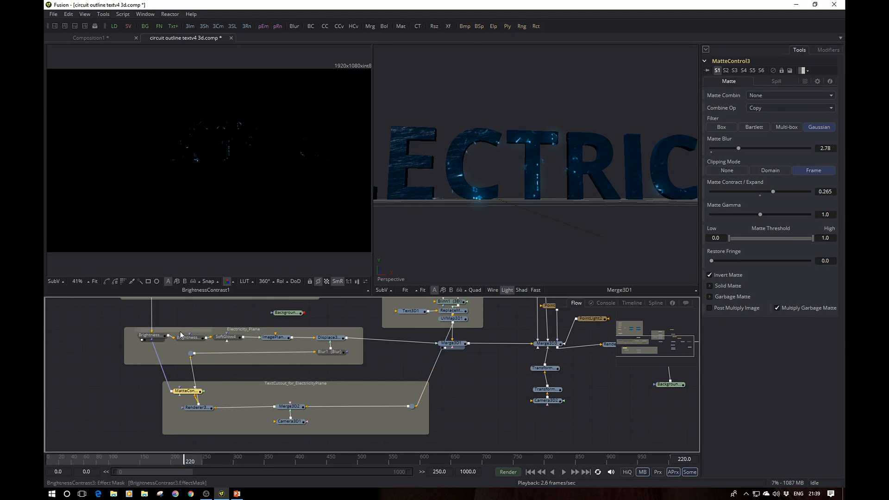
# Step: Display BrightnessContrast3 and SoftGlow4 in turn in the viewer showing BrightnessContrast1, and examine the glowing electricity up close
pyautogui.click(151, 335)
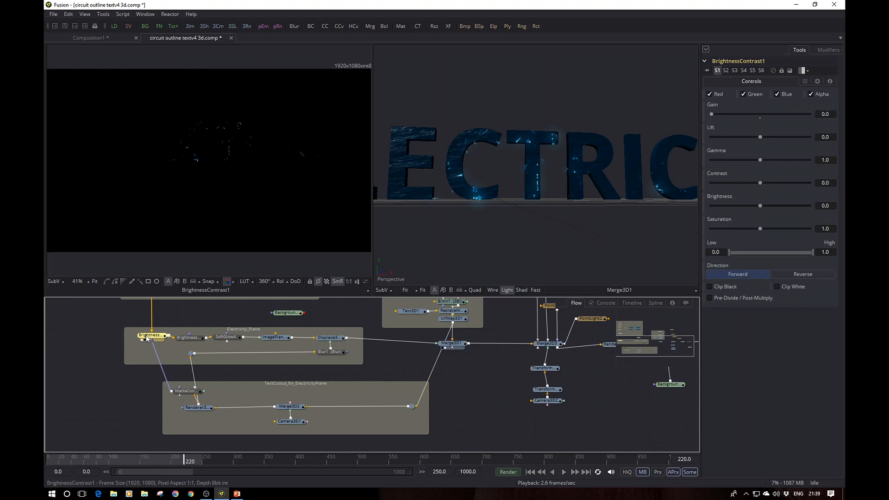
pyautogui.click(189, 341)
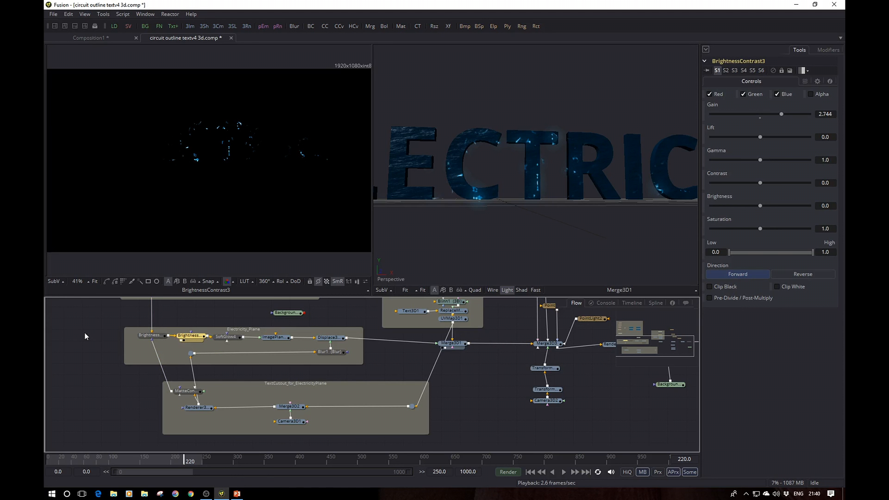
pyautogui.moveTo(102, 330); pyautogui.dragTo(67, 357)
pyautogui.click(195, 365)
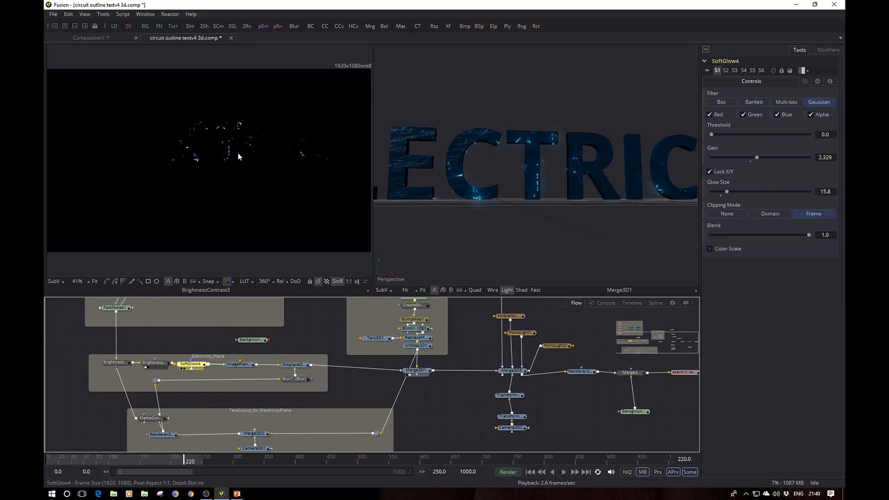
pyautogui.press('1')
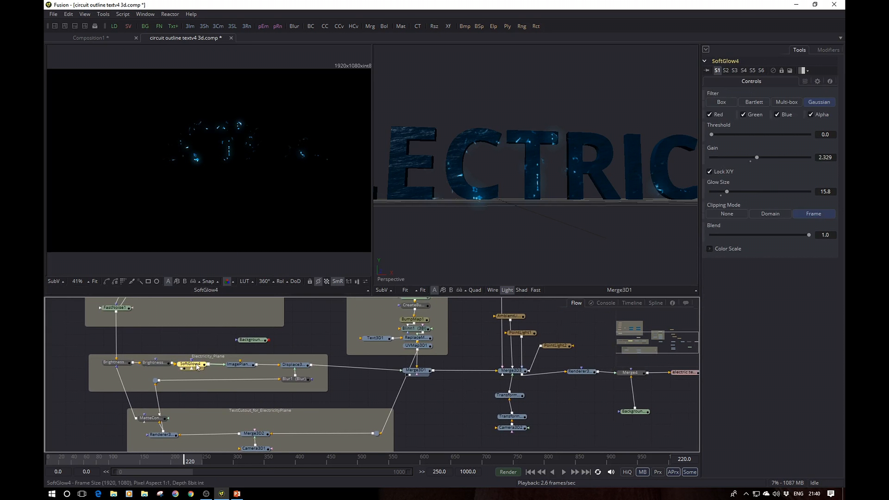
pyautogui.scroll(3, 220, 156)
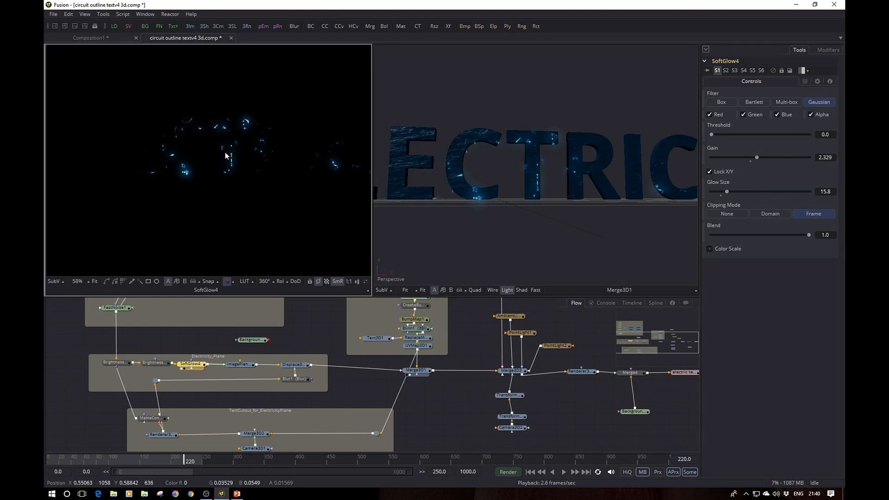
# Step: Bypass and re-enable SoftGlow4 twice to compare the electricity with and without the glow
pyautogui.click(194, 364)
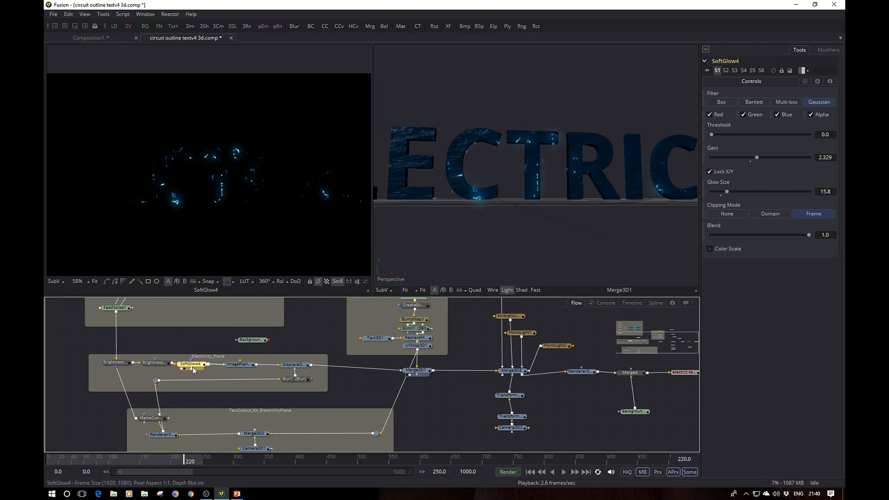
pyautogui.hotkey('ctrl', 'p')
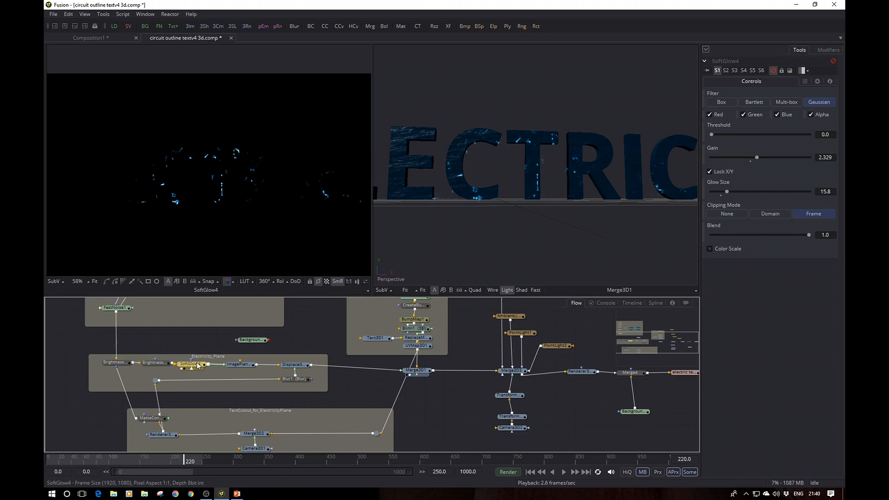
pyautogui.hotkey('ctrl', 'p')
pyautogui.hotkey('ctrl', 'p')
pyautogui.hotkey('ctrl', 'p')
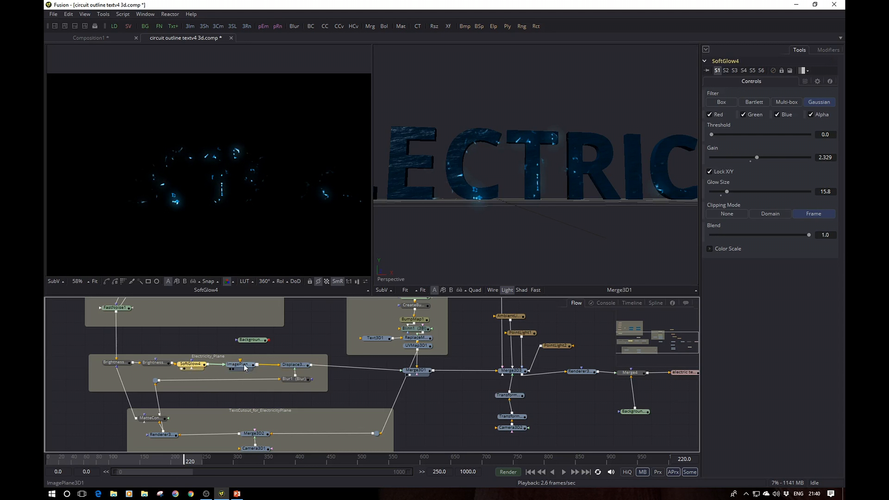
# Step: Display ImagePlane3D1 and Displace3D1 in turn in the viewer showing SoftGlow4, and examine the electricity plane in perspective
pyautogui.moveTo(246, 368); pyautogui.dragTo(258, 147)
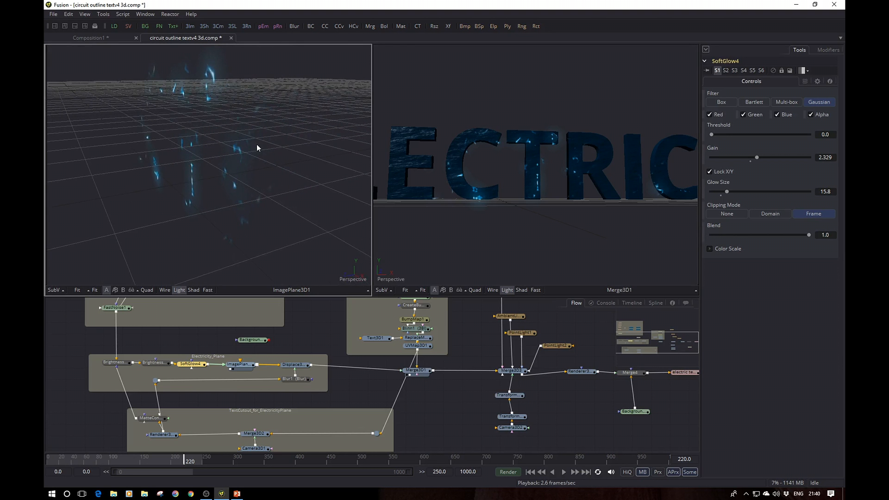
pyautogui.click(298, 365)
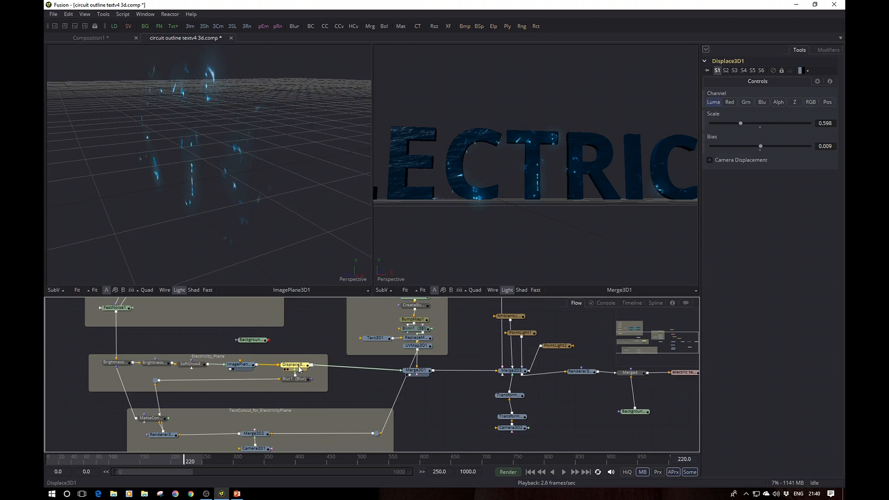
pyautogui.press('1')
pyautogui.moveTo(239, 150); pyautogui.dragTo(258, 172)
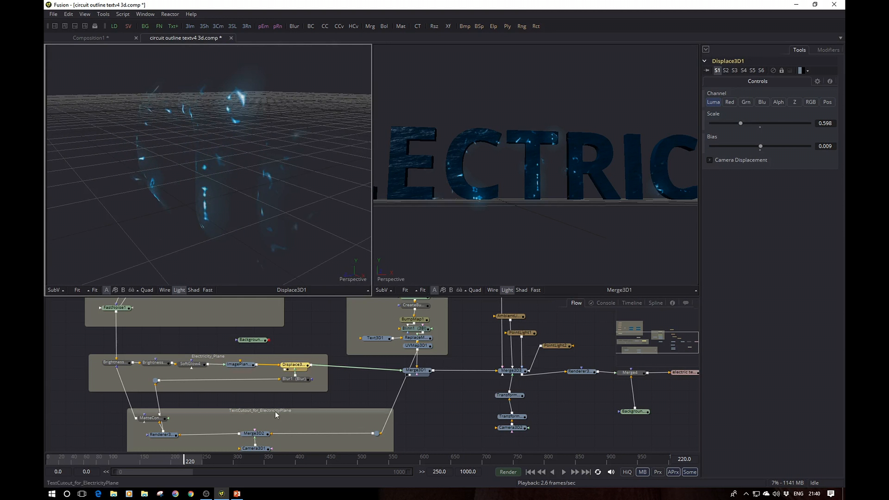
# Step: Move MatteControl3 and the pipe router feeding Blur1 apart so the wire from the renderer runs clear of MatteControl3
pyautogui.moveTo(157, 422); pyautogui.dragTo(147, 421)
pyautogui.click(140, 420)
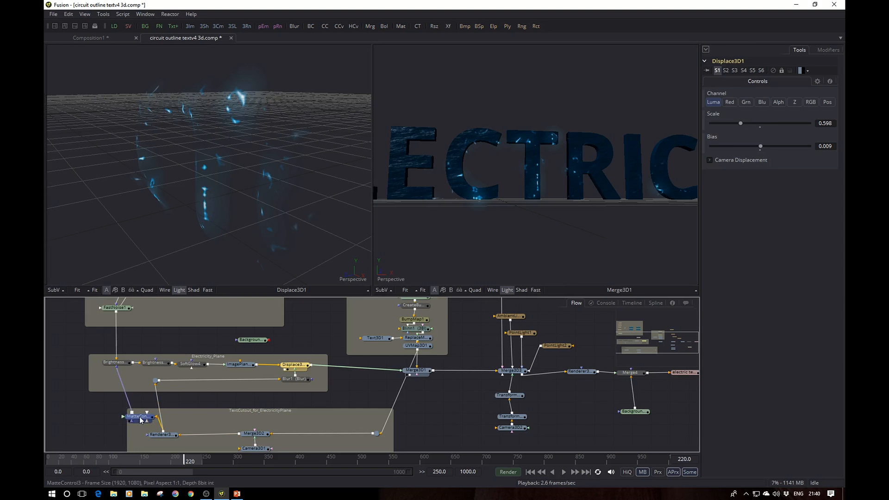
pyautogui.moveTo(157, 382); pyautogui.dragTo(170, 382)
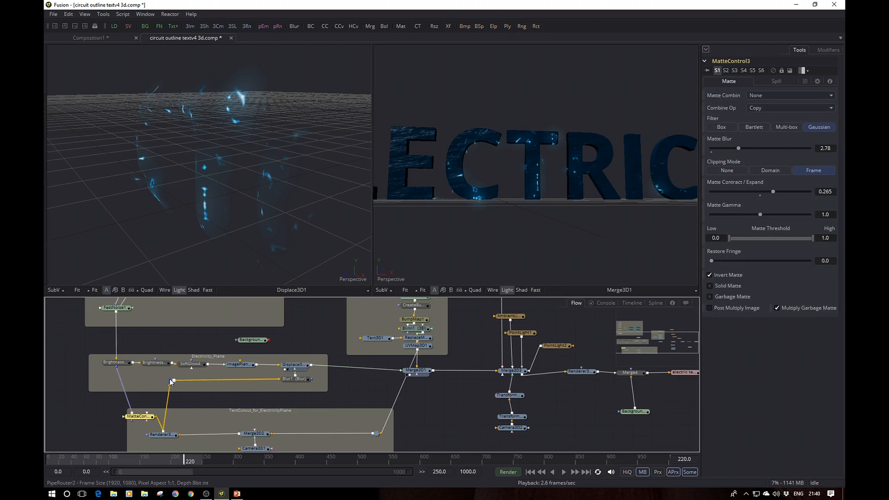
# Step: Review the settings of Blur1 and Displace3D1 while examining the displaced electricity and the merged letters in perspective
pyautogui.click(299, 383)
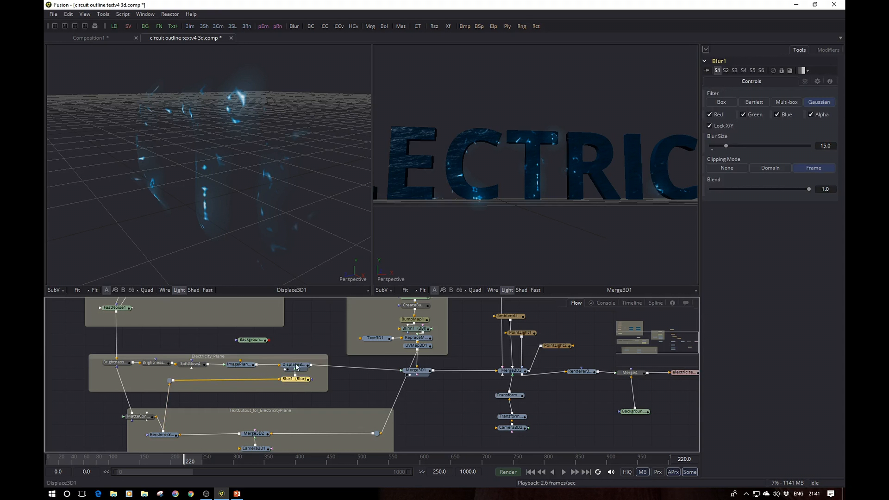
pyautogui.moveTo(285, 190); pyautogui.dragTo(222, 105)
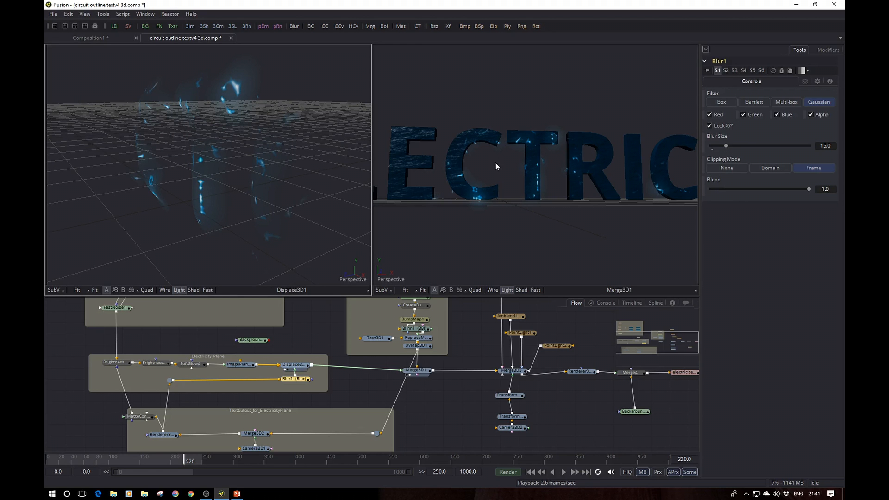
pyautogui.scroll(3, 502, 183)
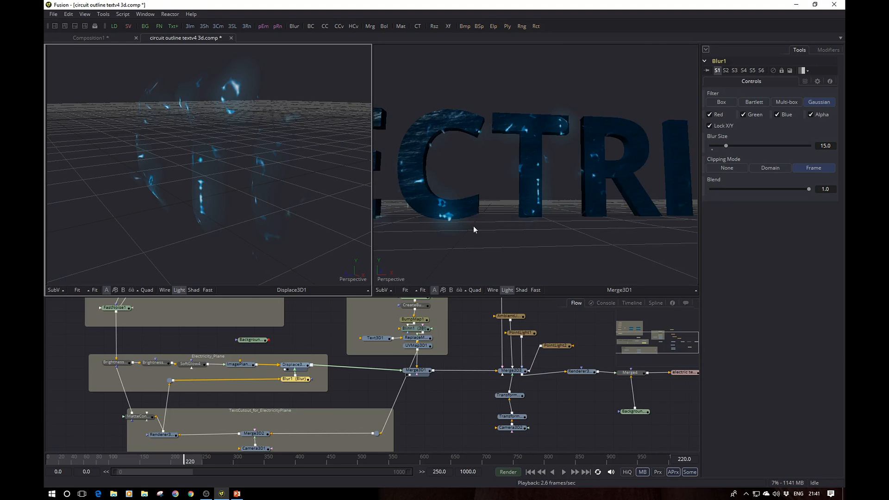
pyautogui.click(295, 366)
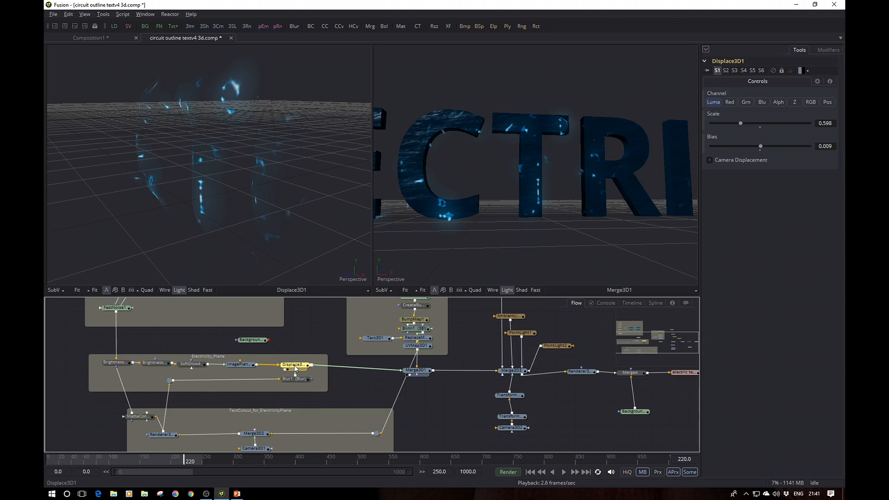
# Step: Bypass and re-enable Displace3D1 to compare the electricity on the merged letters with and without displacement
pyautogui.hotkey('ctrl', 'p')
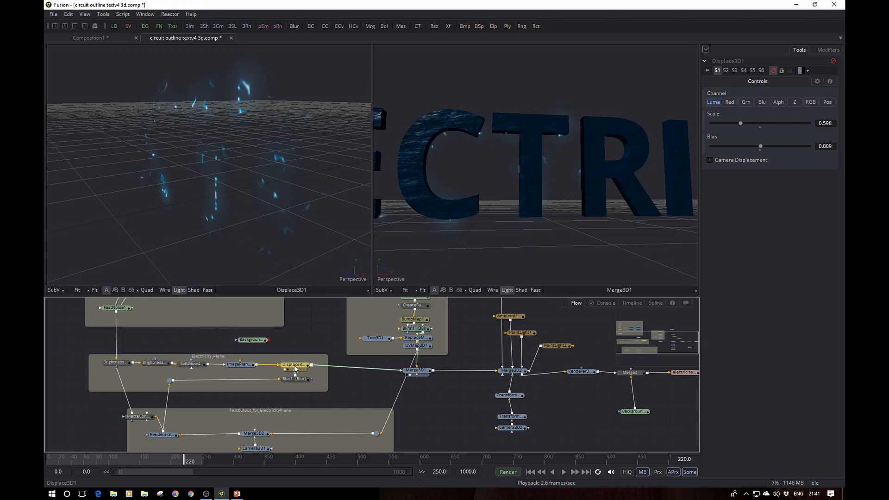
pyautogui.moveTo(547, 203); pyautogui.dragTo(463, 227)
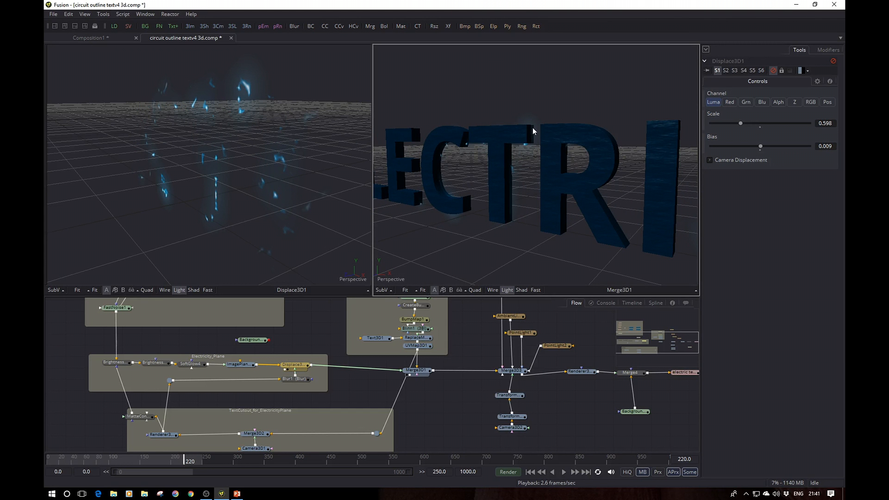
pyautogui.moveTo(525, 141)
pyautogui.mouseDown()
pyautogui.moveTo(481, 186)
pyautogui.moveTo(535, 234)
pyautogui.moveTo(553, 265)
pyautogui.moveTo(530, 145)
pyautogui.mouseUp()
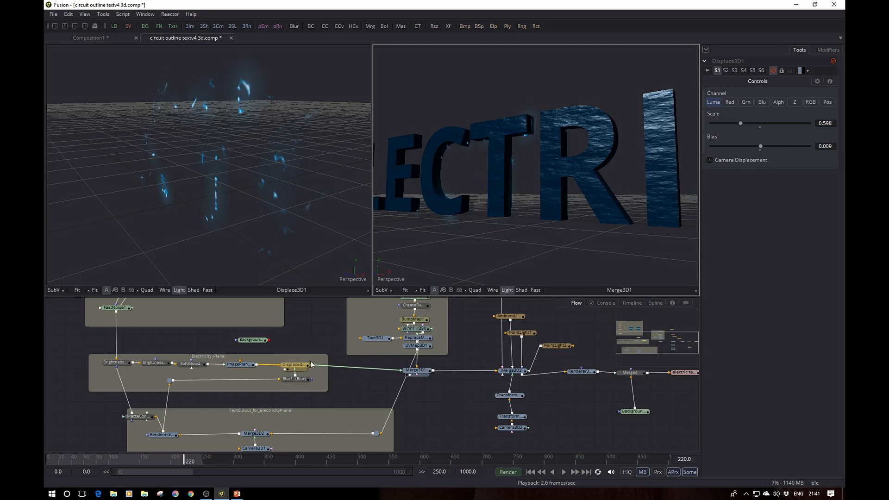
pyautogui.click(296, 366)
pyautogui.hotkey('ctrl', 'p')
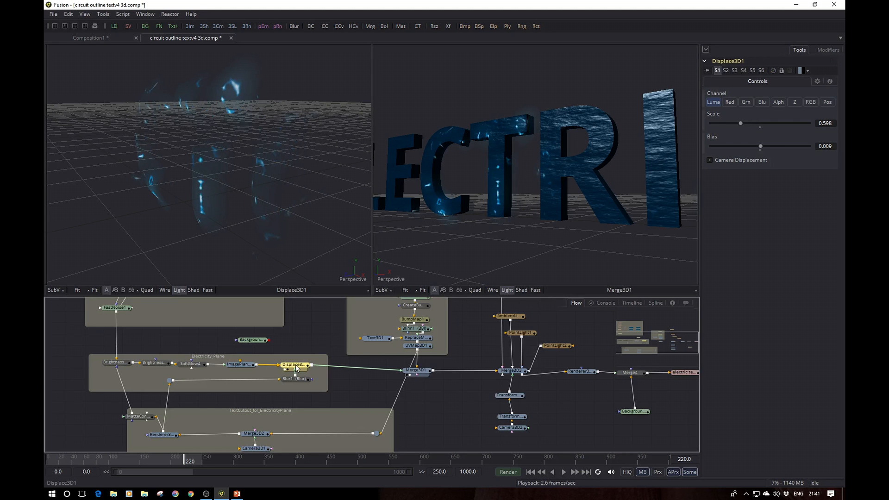
# Step: Examine the electricity wrapping the letters in perspective, and open the settings of Merge3D1
pyautogui.moveTo(495, 192); pyautogui.dragTo(567, 112)
pyautogui.scroll(3, 492, 156)
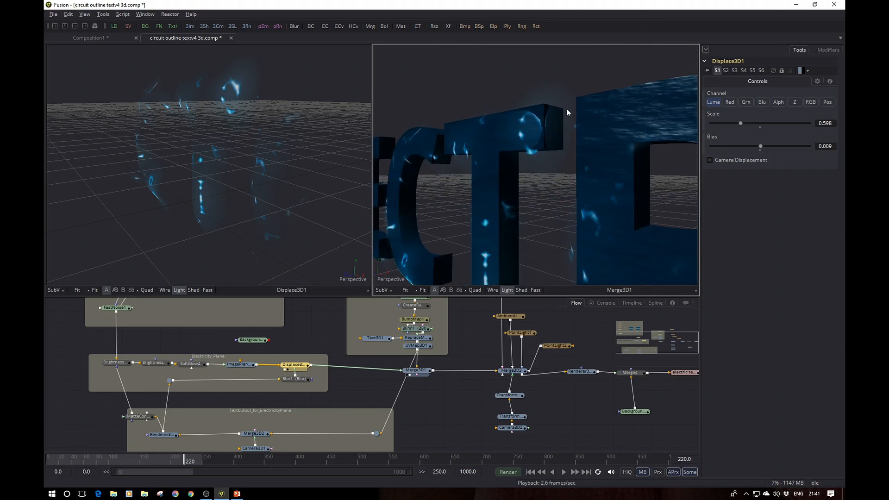
pyautogui.moveTo(485, 159); pyautogui.dragTo(546, 199)
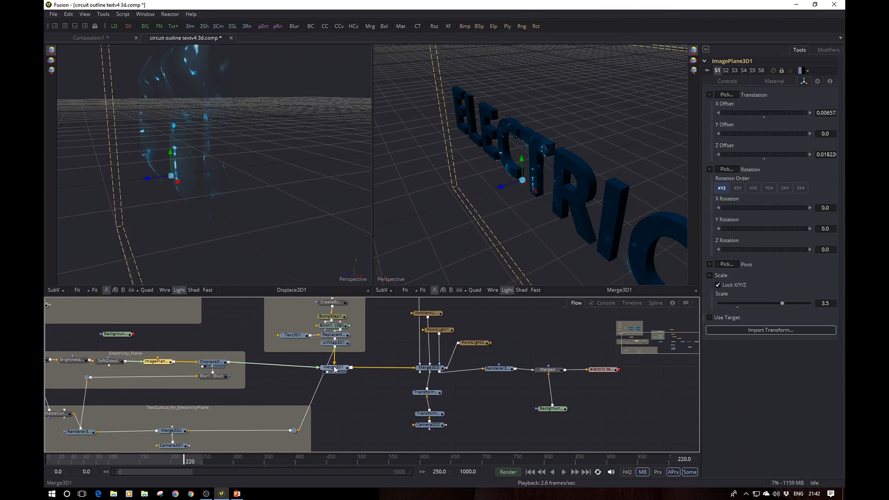
pyautogui.click(337, 369)
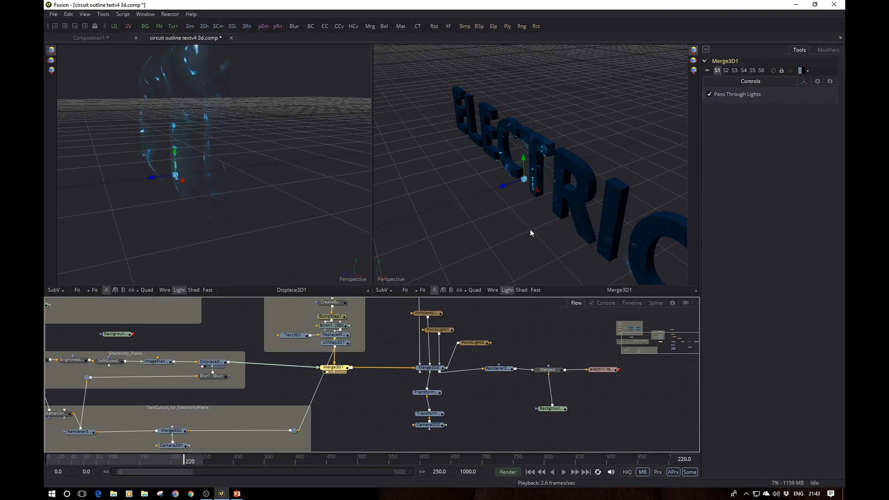
pyautogui.moveTo(532, 232); pyautogui.dragTo(580, 181)
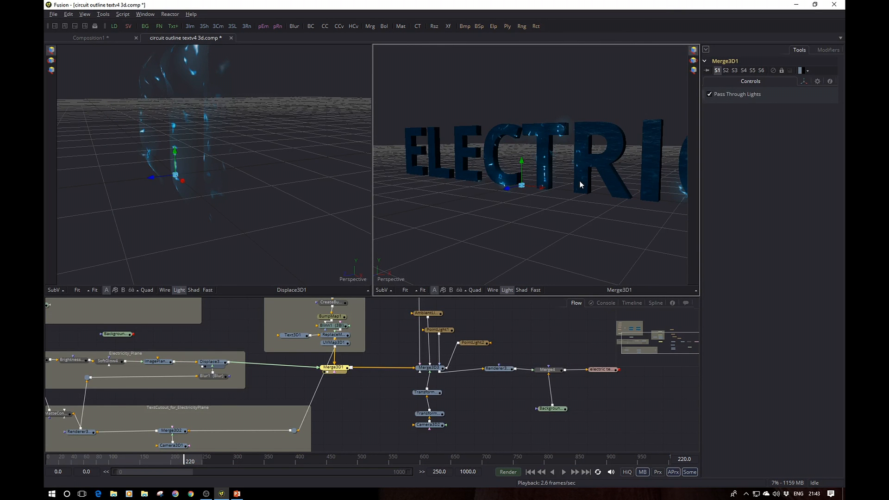
pyautogui.moveTo(554, 217); pyautogui.dragTo(538, 191)
# Step: Display Merge3D3 in the viewer showing Merge3D1, and inspect the projector and light nodes feeding it
pyautogui.click(429, 369)
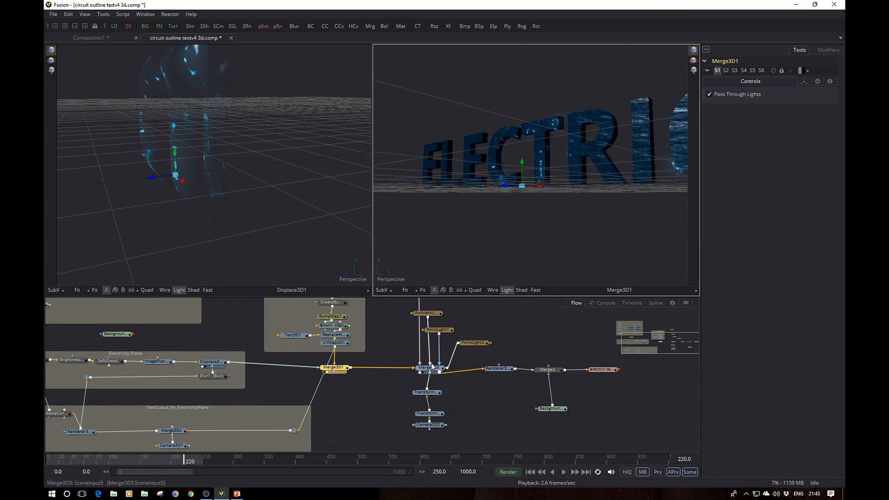
pyautogui.press('2')
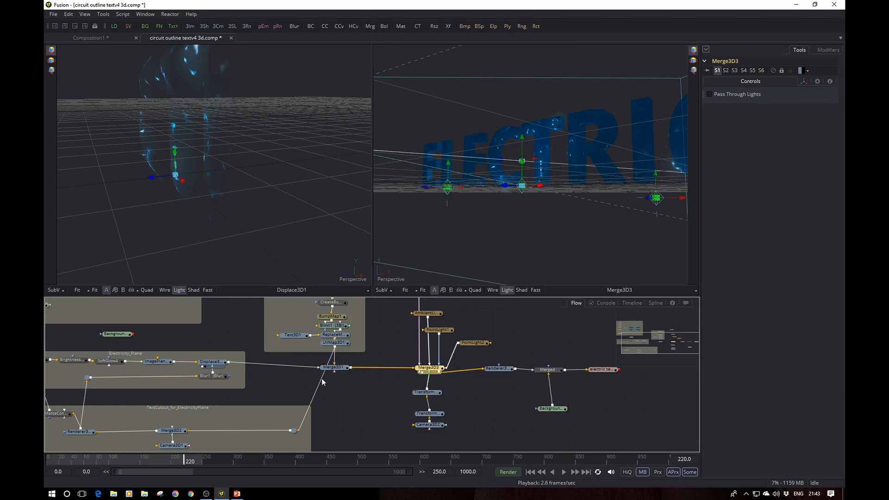
pyautogui.moveTo(480, 400); pyautogui.dragTo(470, 436)
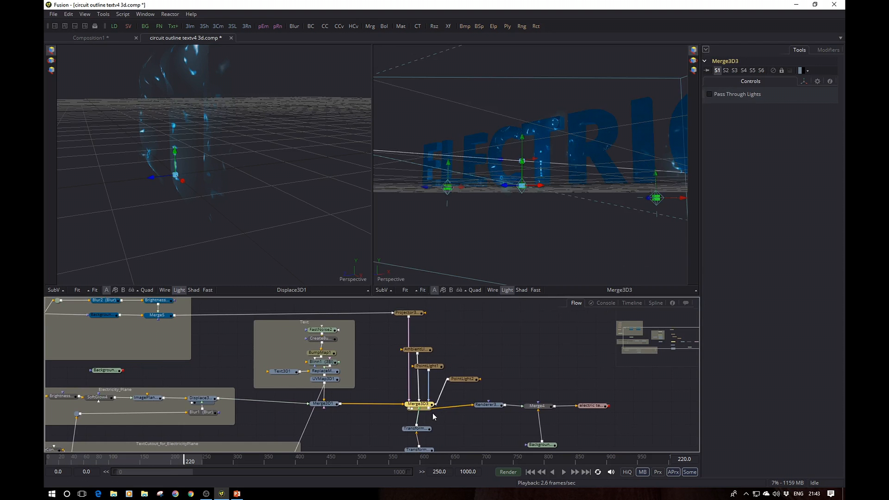
pyautogui.moveTo(493, 312); pyautogui.dragTo(515, 343)
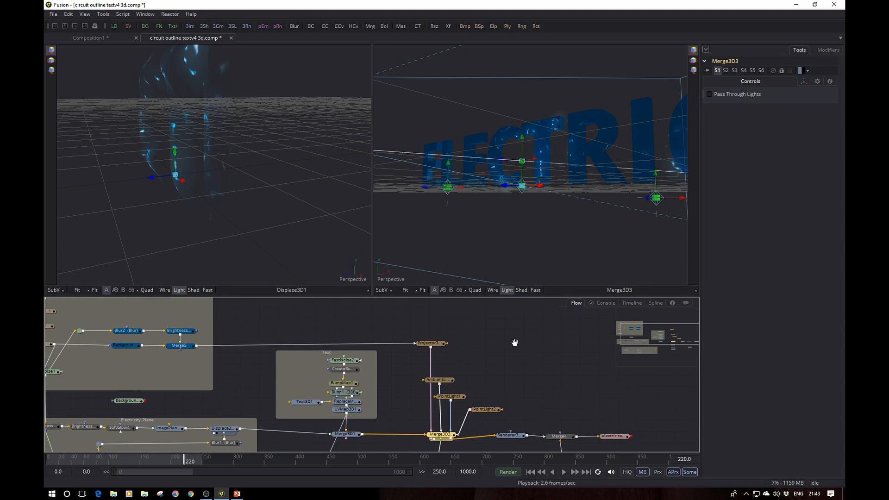
pyautogui.moveTo(403, 328); pyautogui.dragTo(440, 338)
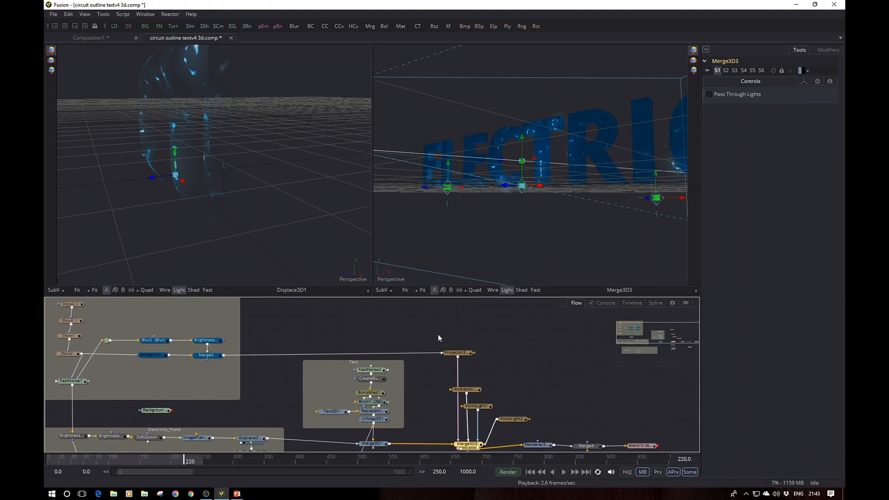
# Step: Open the settings of Projector3D1 and examine the light it projects onto the letters up close
pyautogui.click(458, 352)
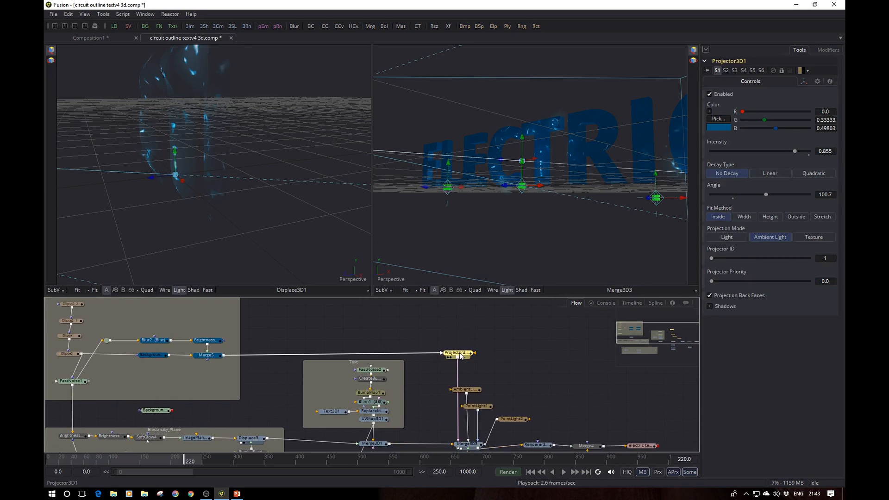
pyautogui.scroll(5, 538, 196)
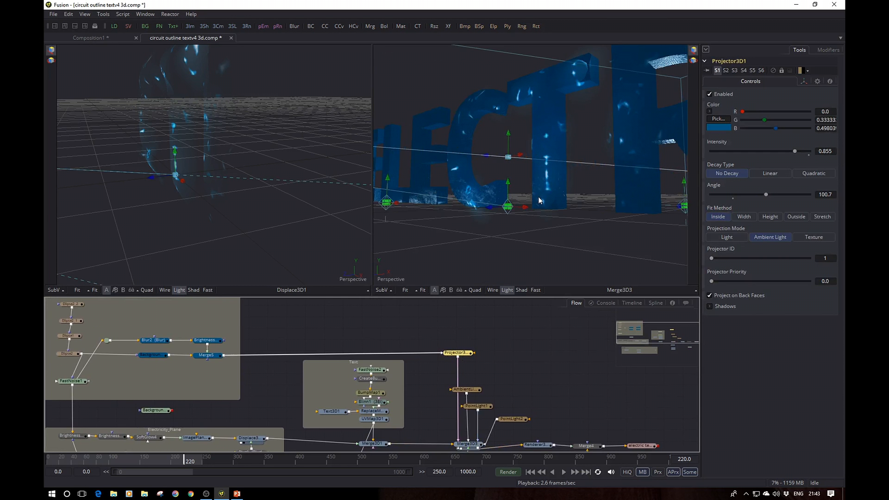
pyautogui.moveTo(538, 196); pyautogui.dragTo(566, 210)
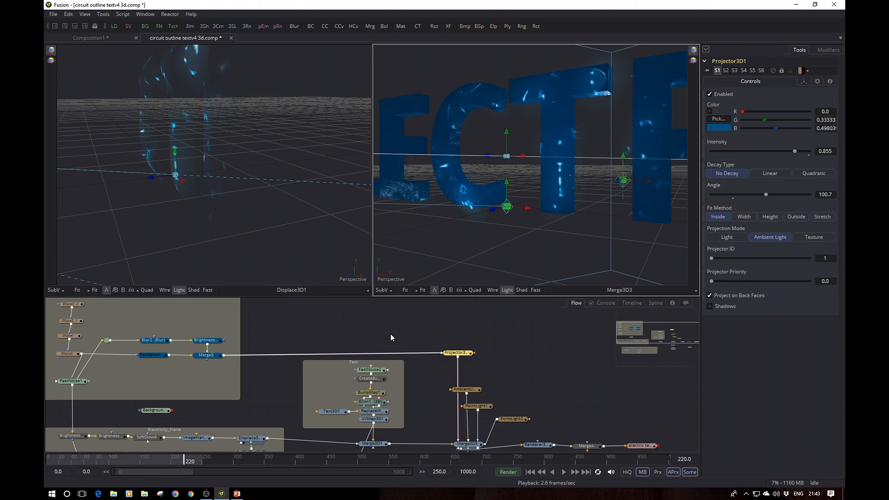
# Step: Display Background5 and Merge5 in turn in the viewer showing Displace3D1 to inspect the projector's input image
pyautogui.moveTo(390, 335); pyautogui.dragTo(503, 340)
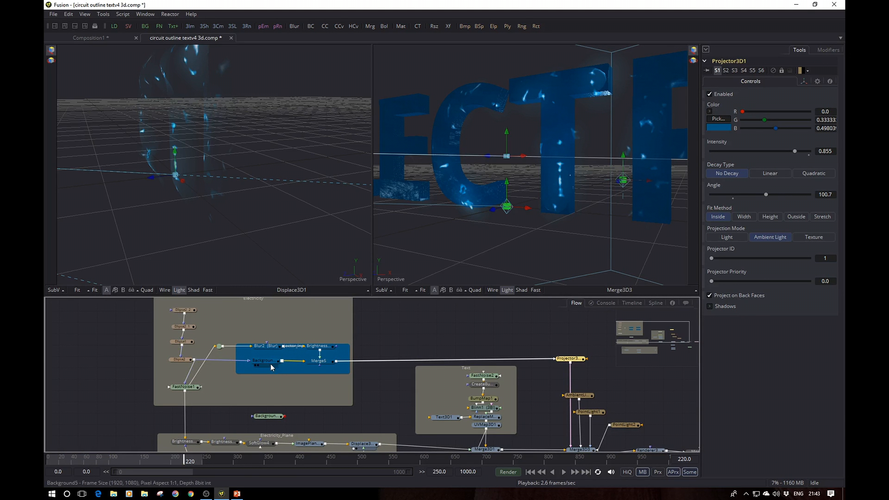
pyautogui.moveTo(270, 362); pyautogui.dragTo(238, 188)
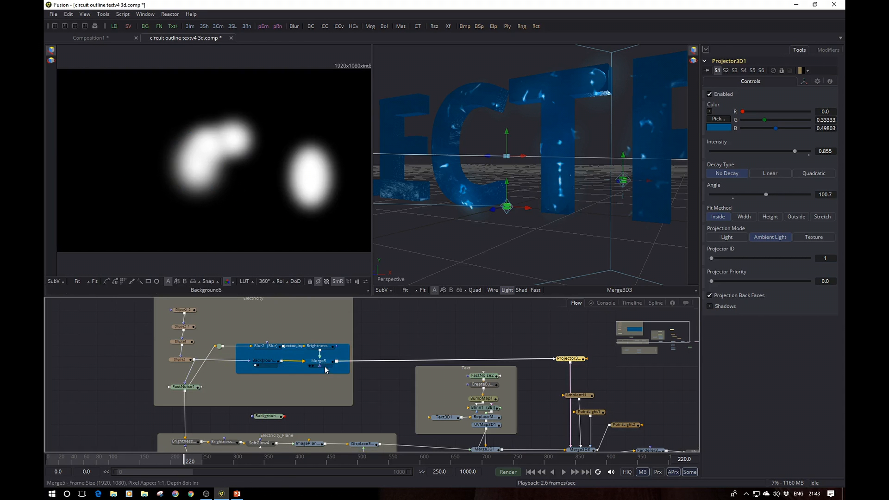
pyautogui.moveTo(325, 368); pyautogui.dragTo(277, 171)
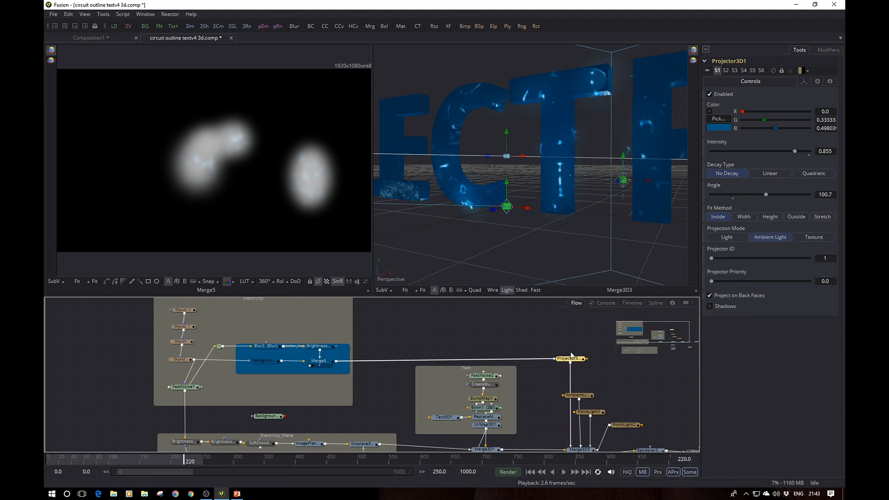
# Step: Examine the position and projection cone of Projector3D1 relative to the letters in the Merge3D3 view
pyautogui.moveTo(562, 340); pyautogui.dragTo(428, 317)
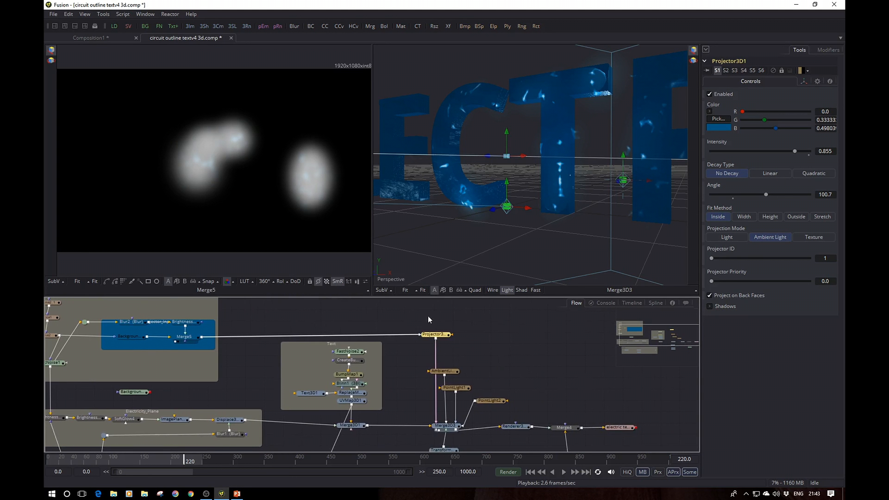
pyautogui.click(443, 339)
pyautogui.moveTo(443, 427); pyautogui.dragTo(500, 253)
pyautogui.scroll(-10, 482, 229)
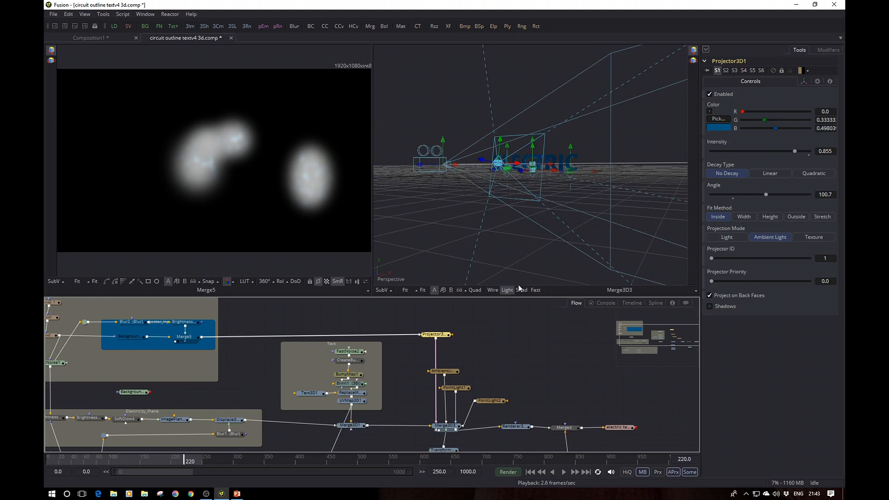
pyautogui.scroll(5, 537, 216)
pyautogui.scroll(2, 538, 214)
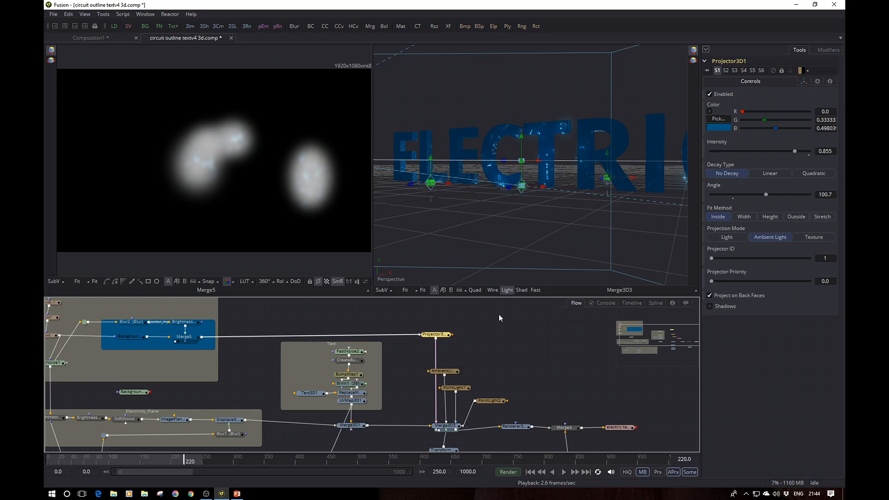
# Step: Review the transform settings of Projector3D1 and return to its colour, intensity and projection mode controls
pyautogui.click(803, 82)
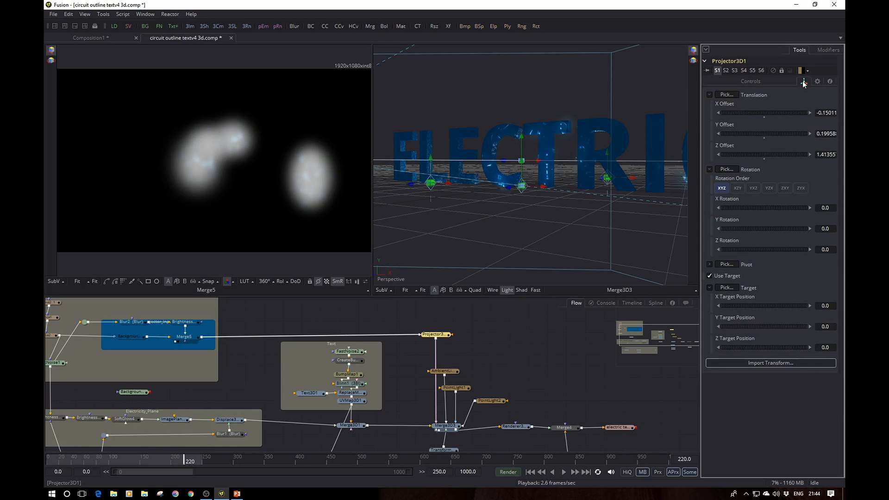
pyautogui.click(770, 82)
pyautogui.click(804, 81)
pyautogui.click(760, 81)
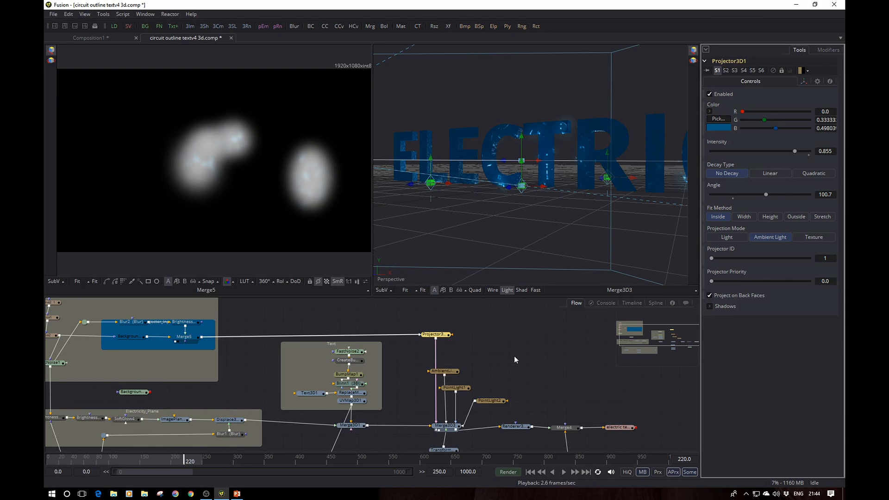
# Step: Display Renderer3D2, Merge4, Background6 and Merge4 again in the viewer showing Merge3D3, and open the settings of Saver1
pyautogui.moveTo(514, 356); pyautogui.dragTo(436, 318)
pyautogui.moveTo(437, 389); pyautogui.dragTo(482, 147)
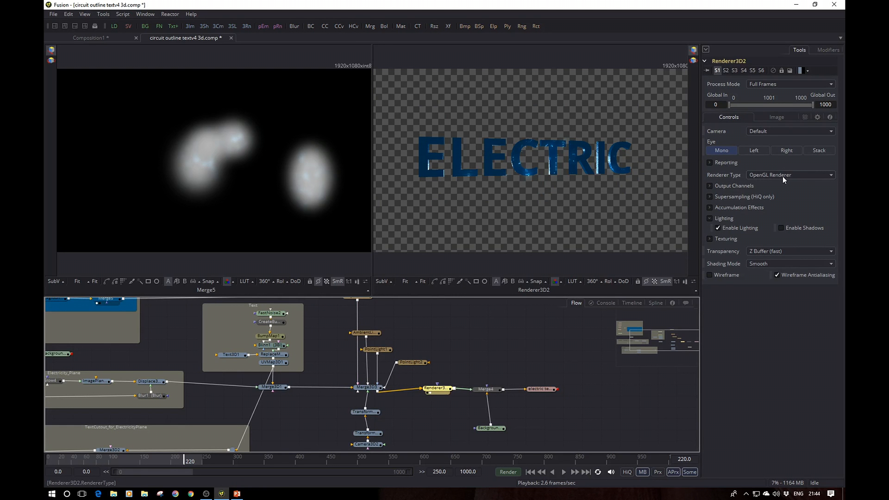
pyautogui.moveTo(486, 389); pyautogui.dragTo(518, 174)
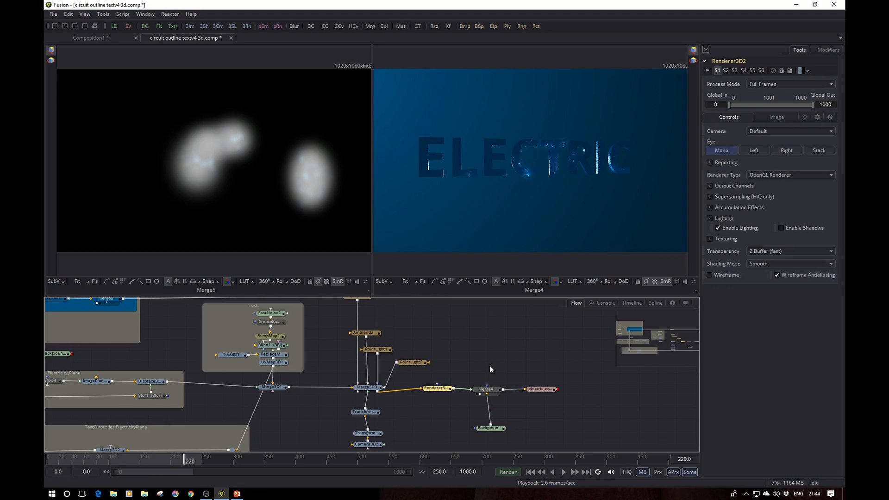
pyautogui.moveTo(489, 428); pyautogui.dragTo(503, 197)
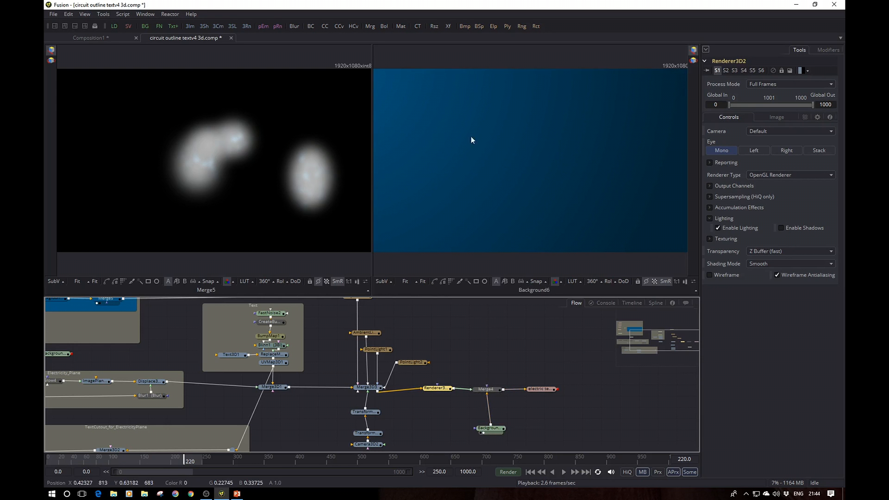
pyautogui.click(480, 395)
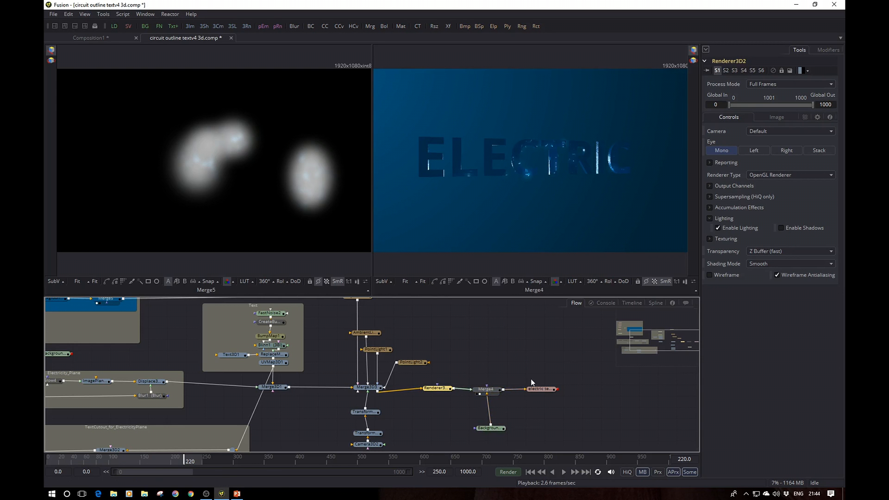
pyautogui.click(541, 392)
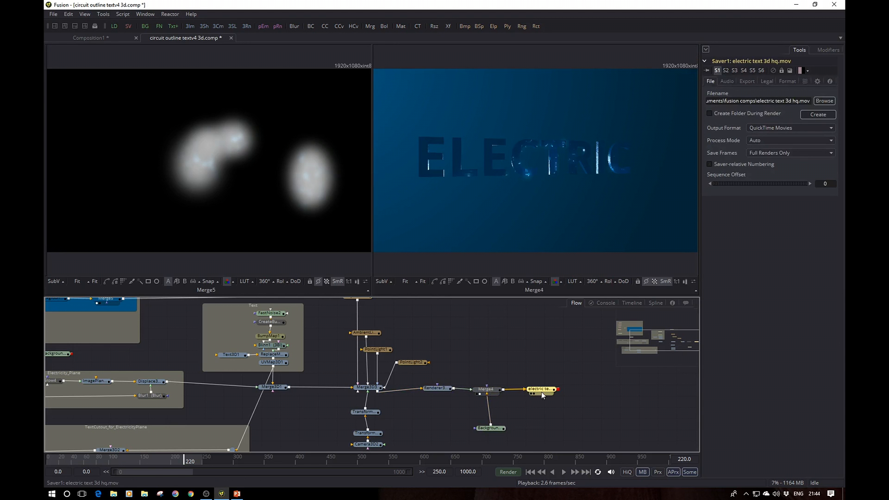